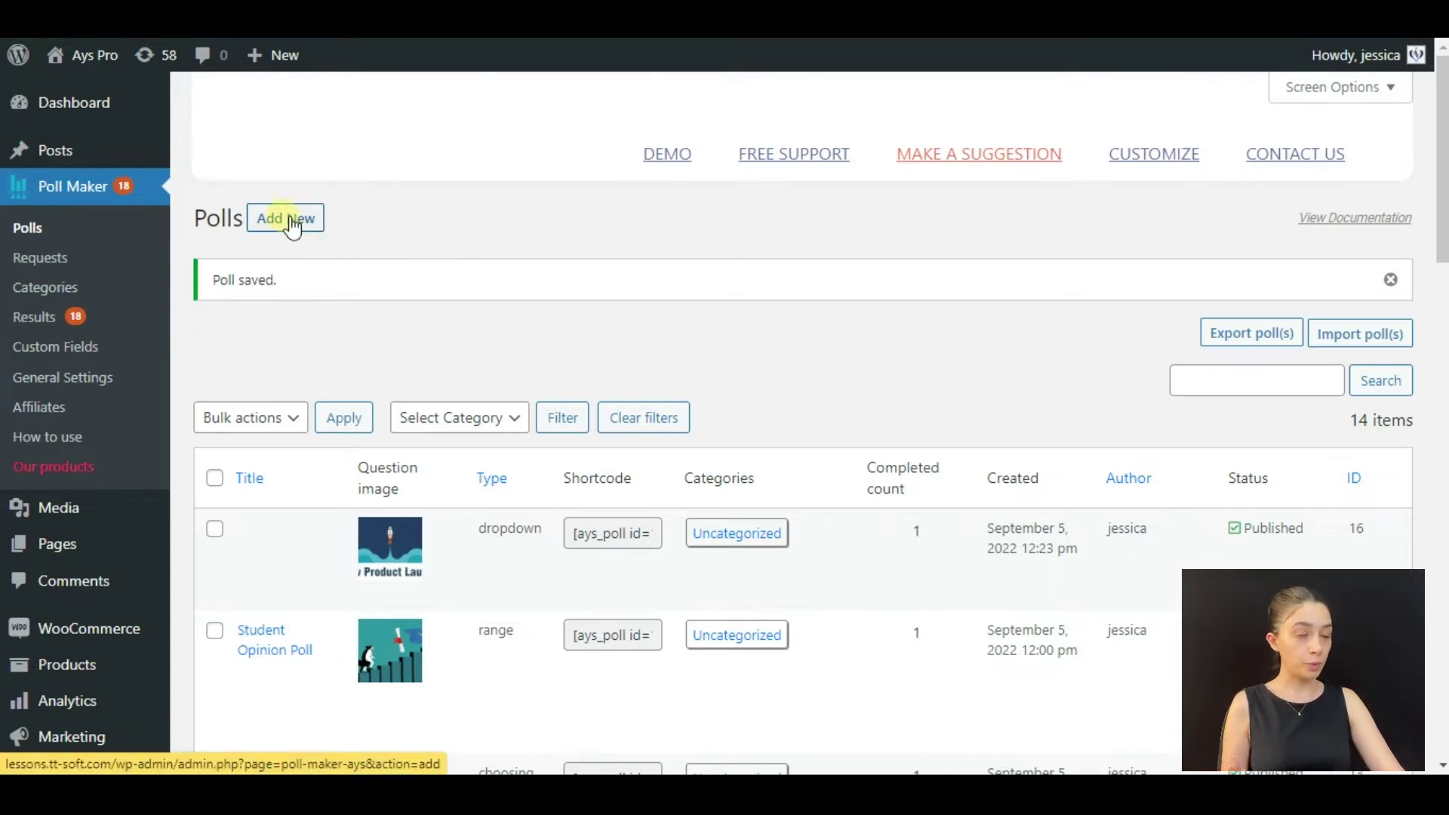
Open the Student Opinion Poll and look through its General tab settings
scroll(317, 468, down, 1)
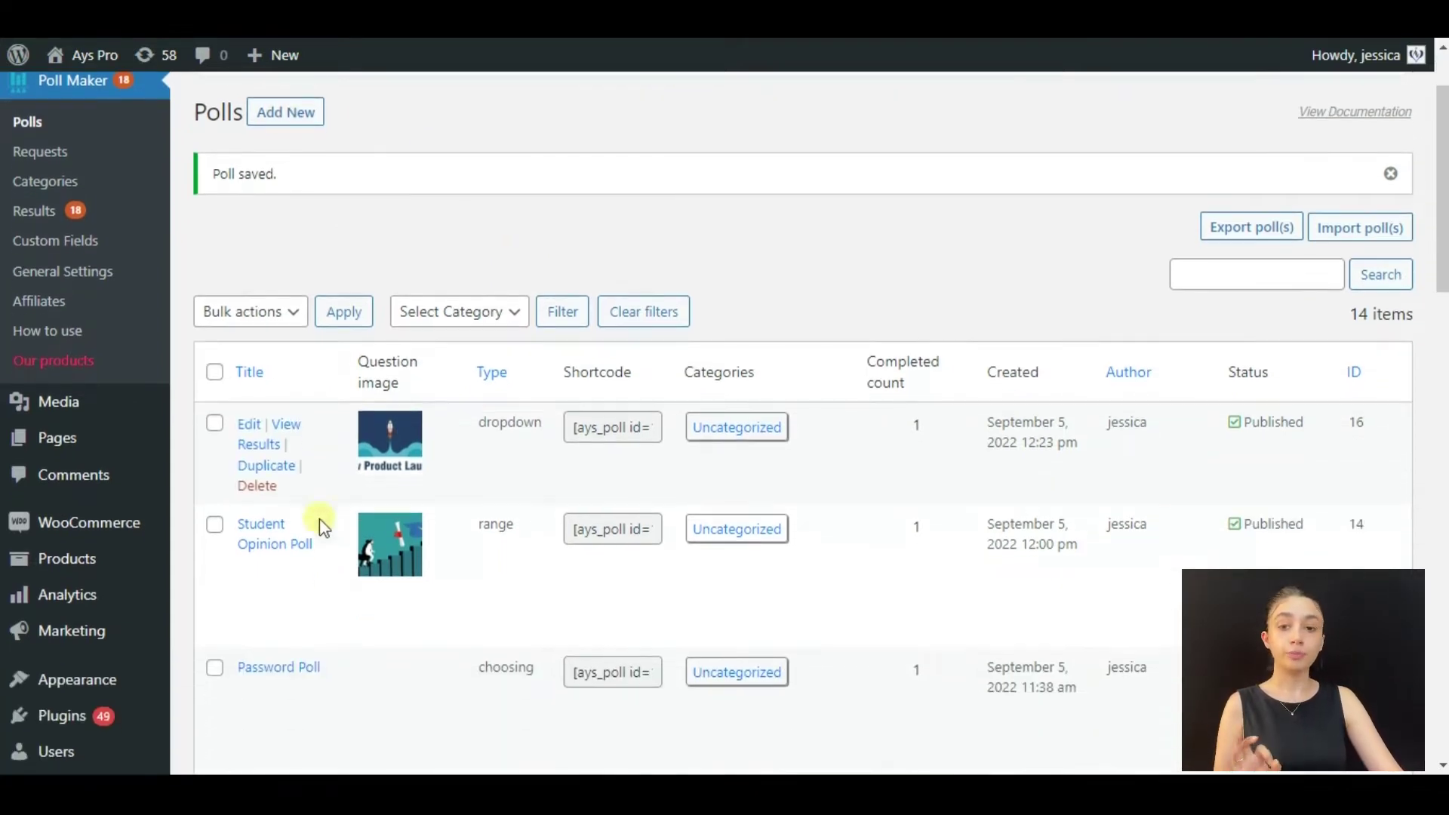
click(258, 535)
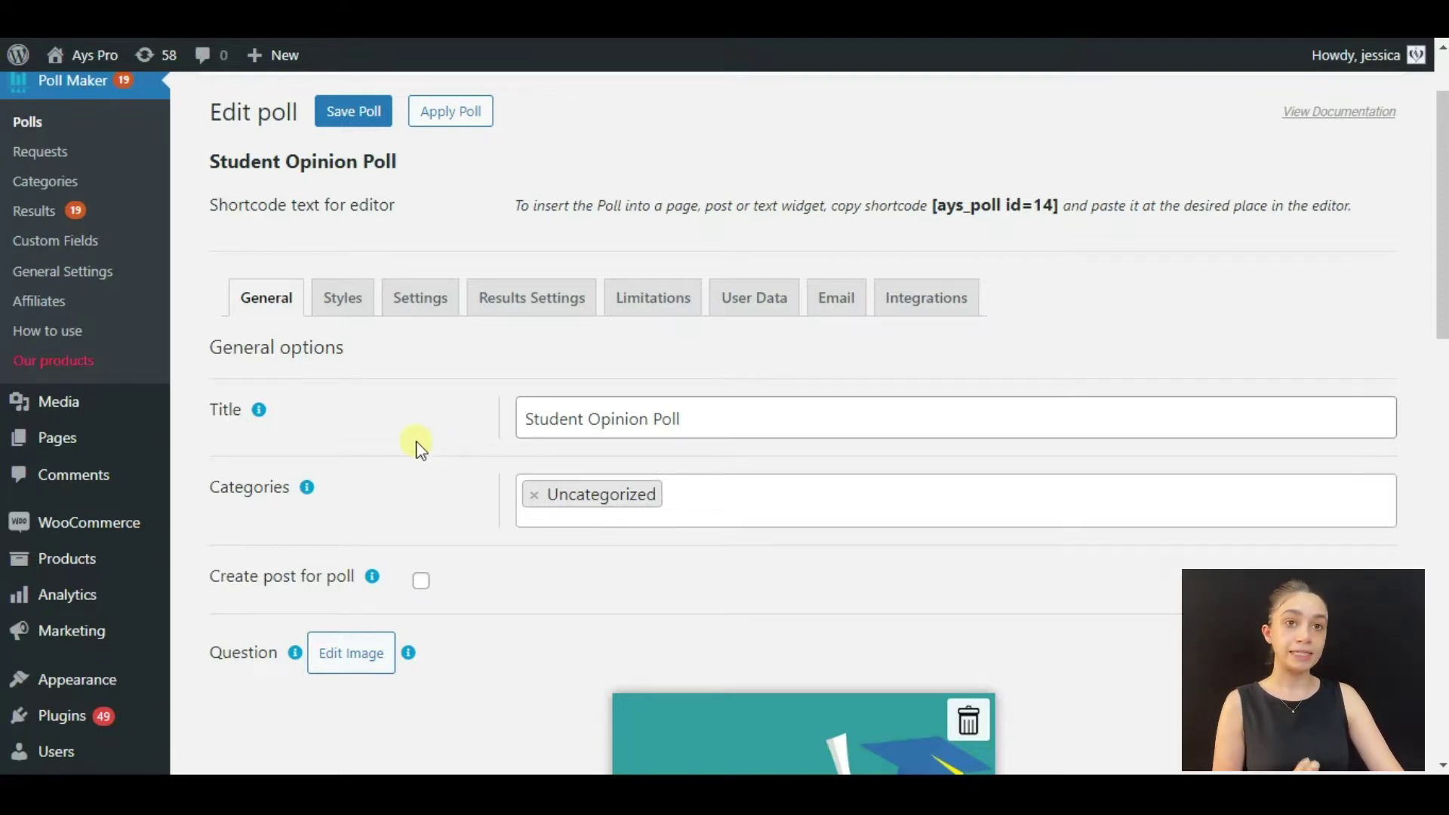
scroll(420, 449, down, 1)
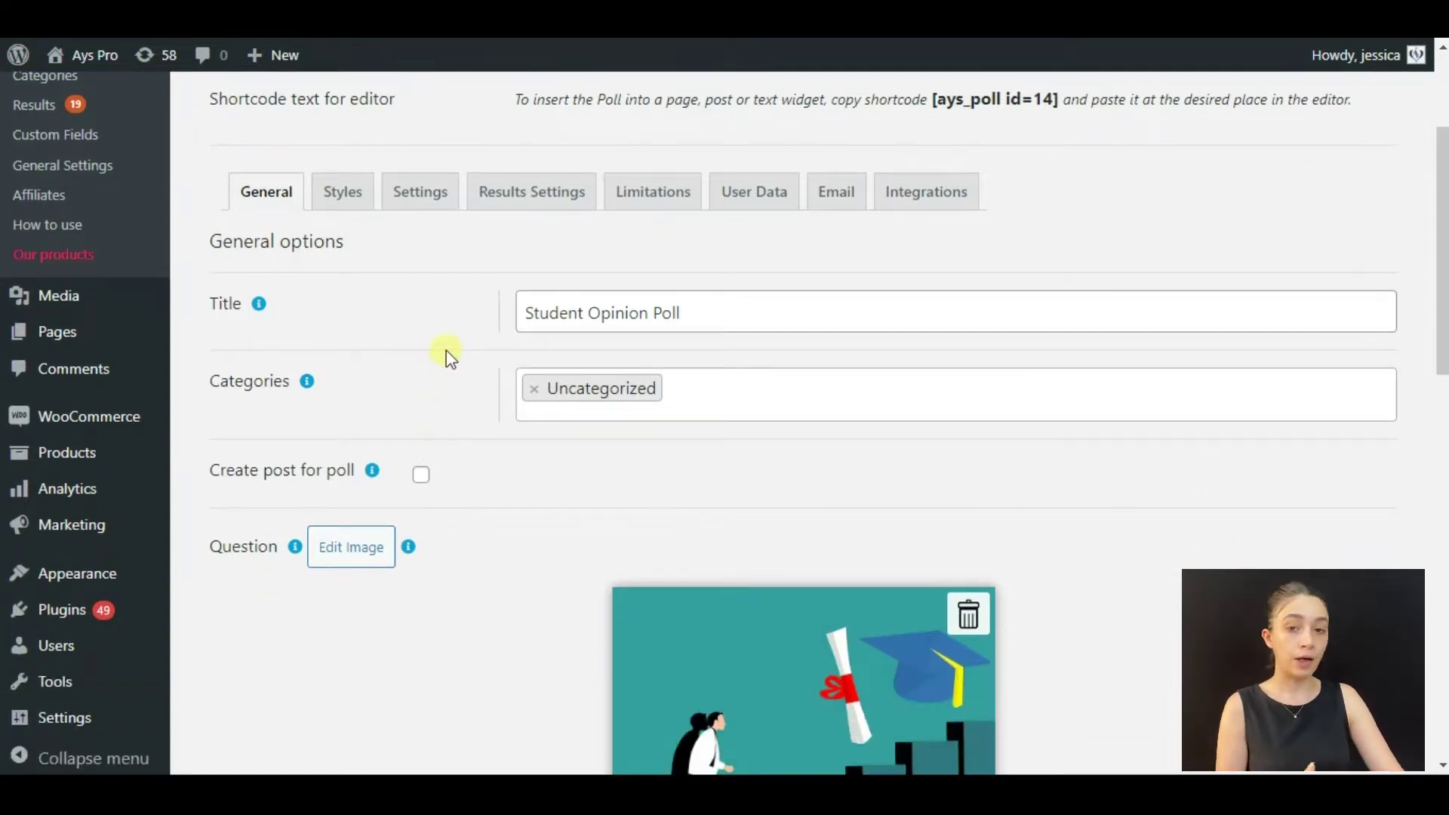
scroll(449, 356, down, 1)
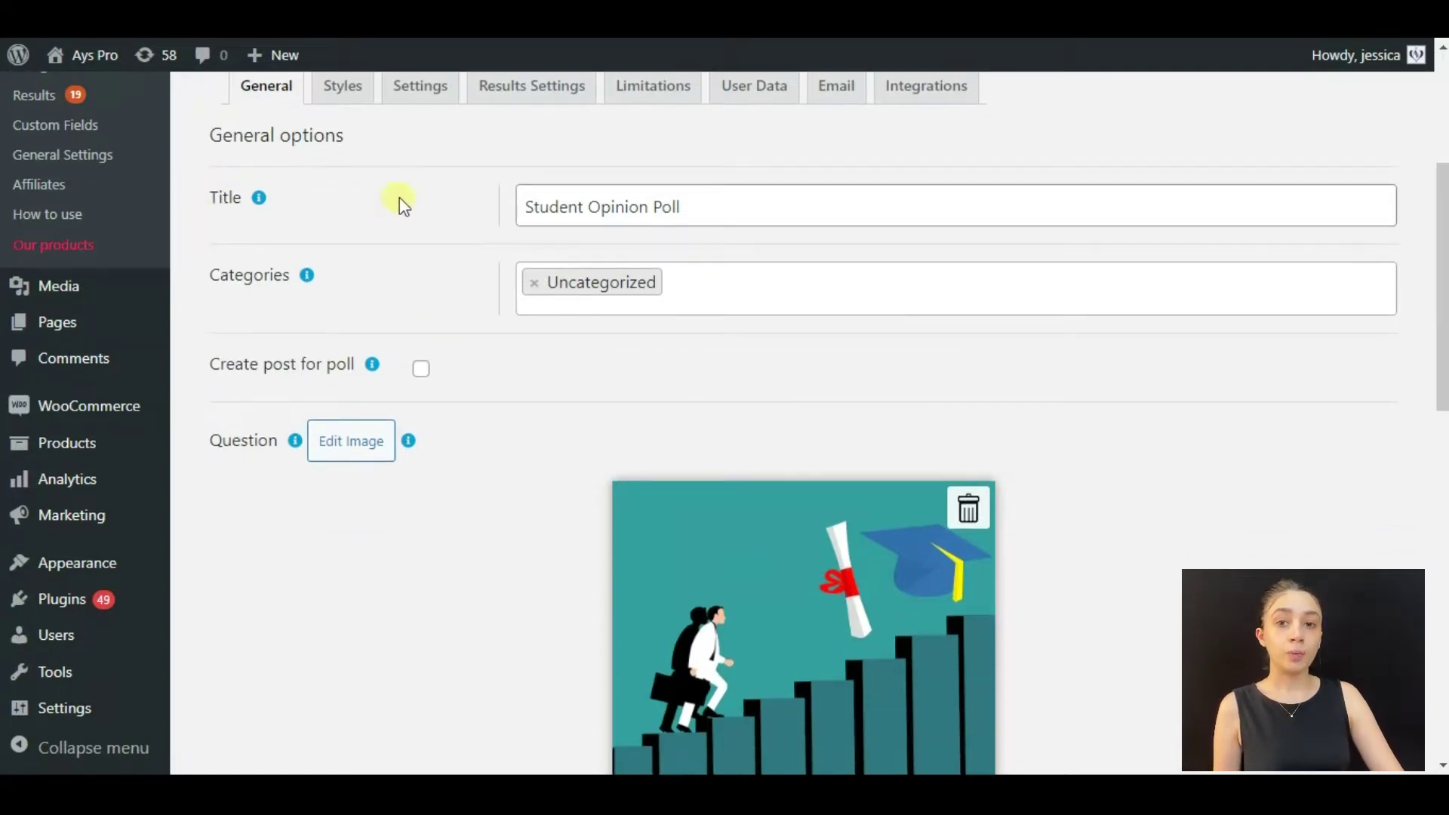
scroll(409, 330, down, 1)
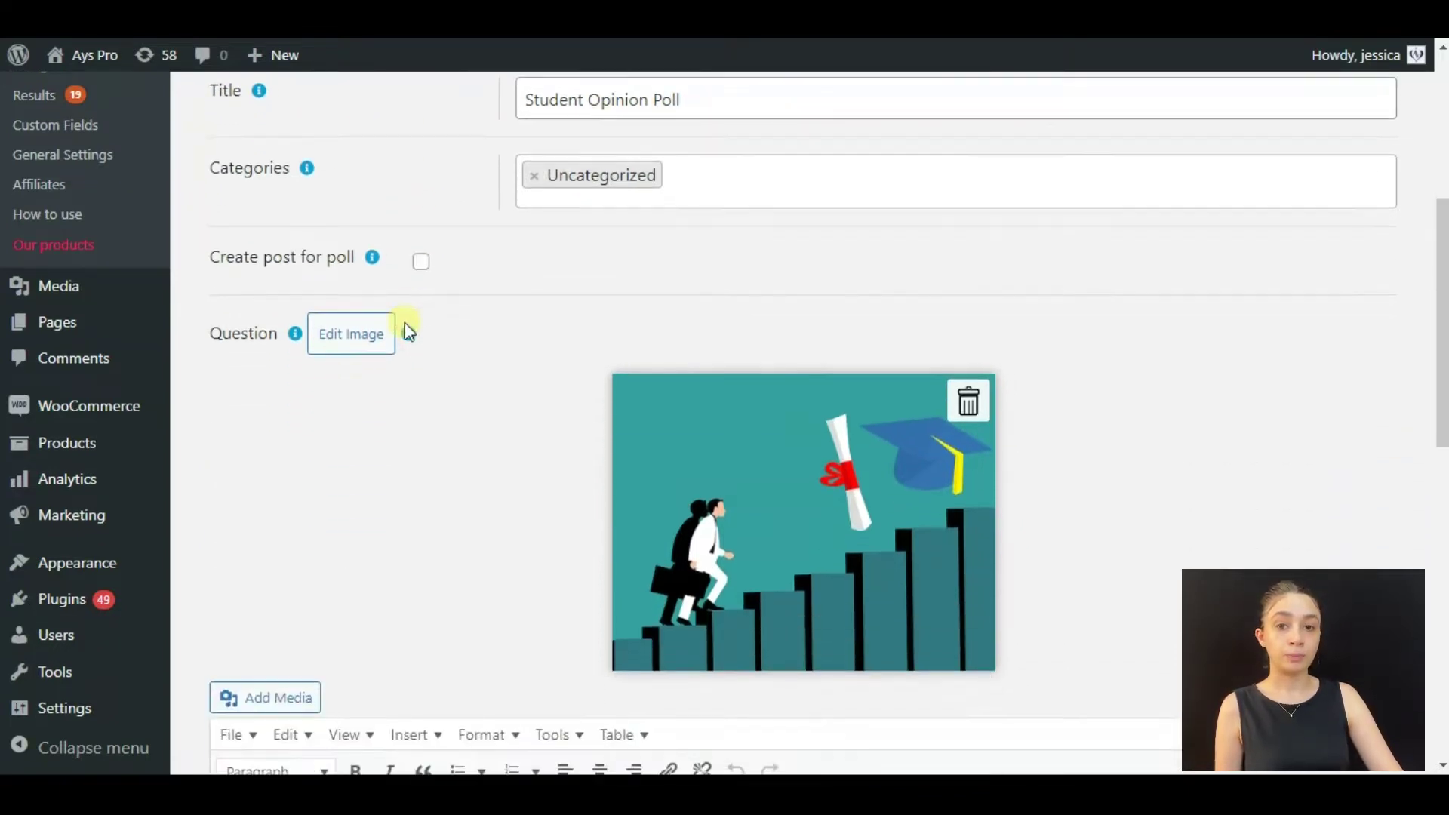
scroll(408, 330, down, 2)
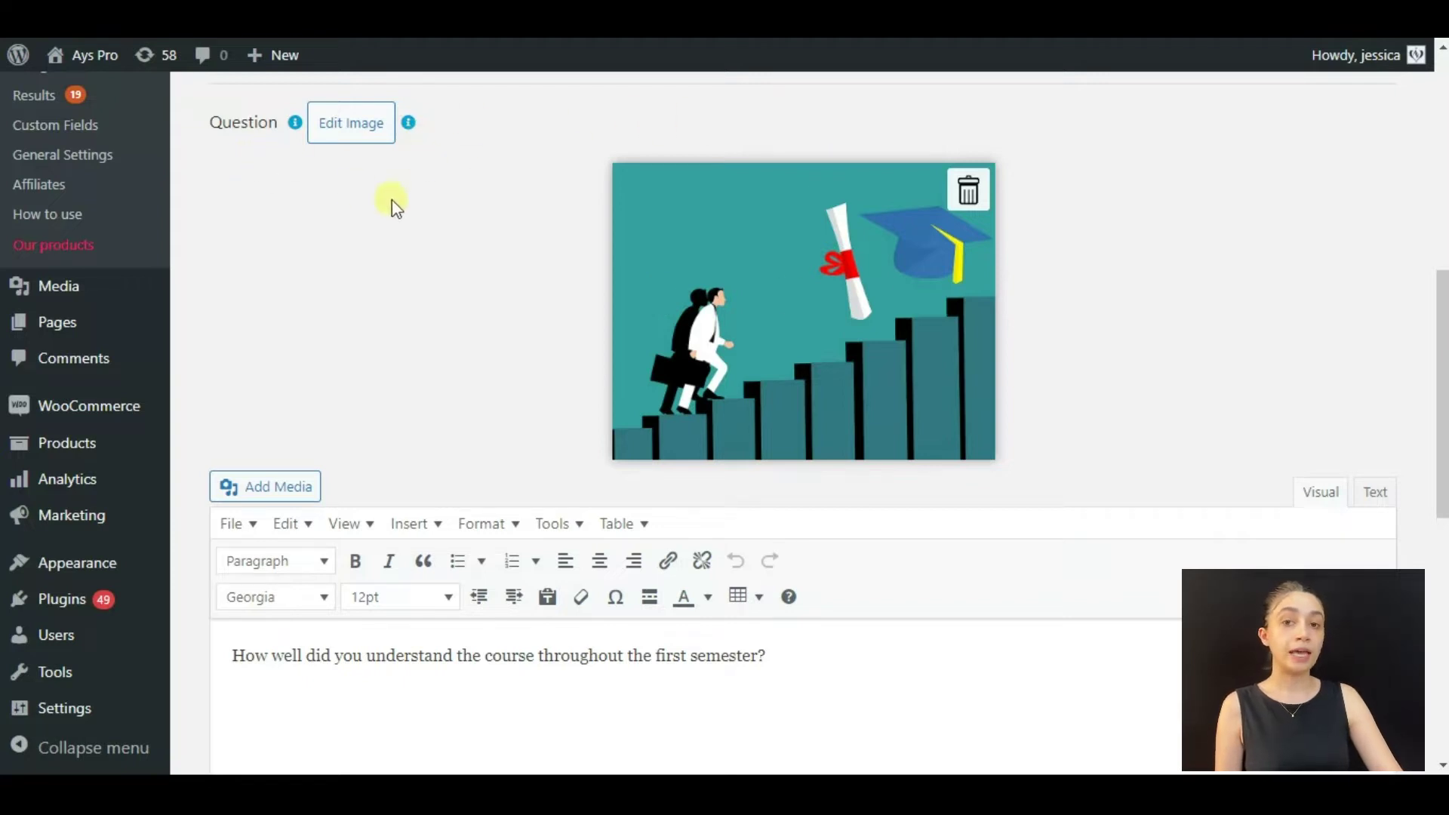
scroll(427, 233, down, 5)
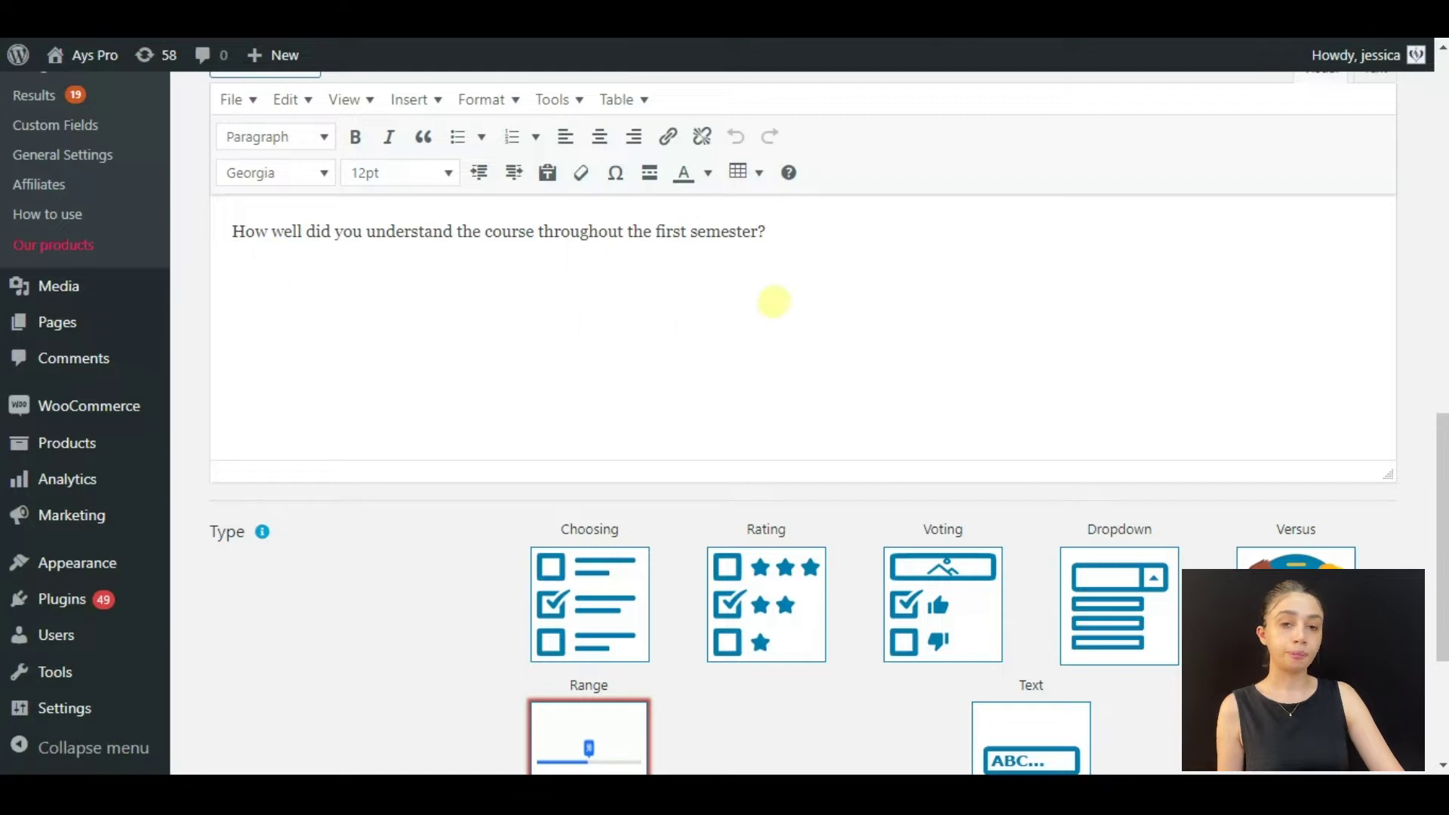
scroll(773, 302, down, 3)
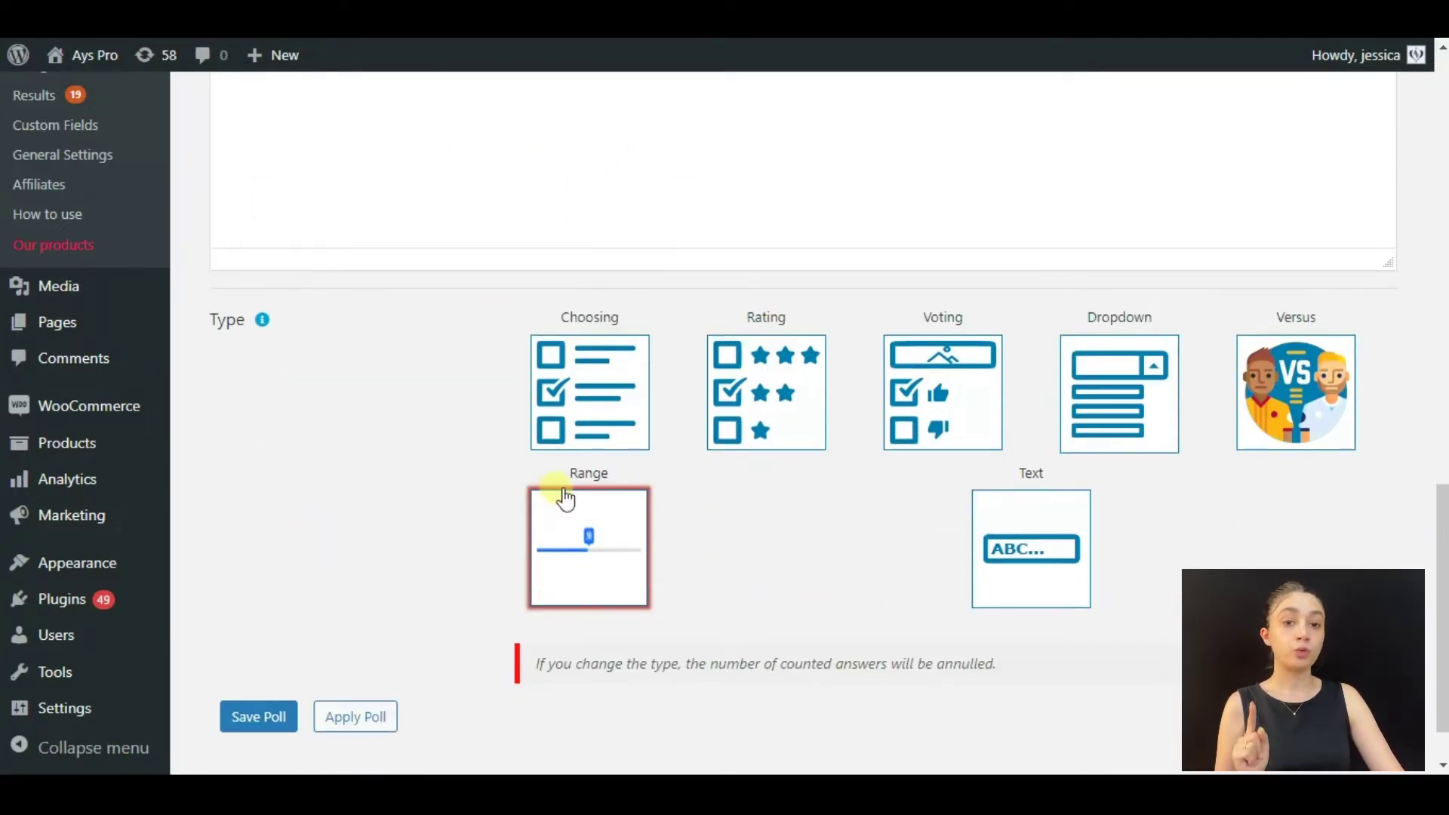
Return to the top and show the poll's Limitations tab
scroll(465, 506, up, 3)
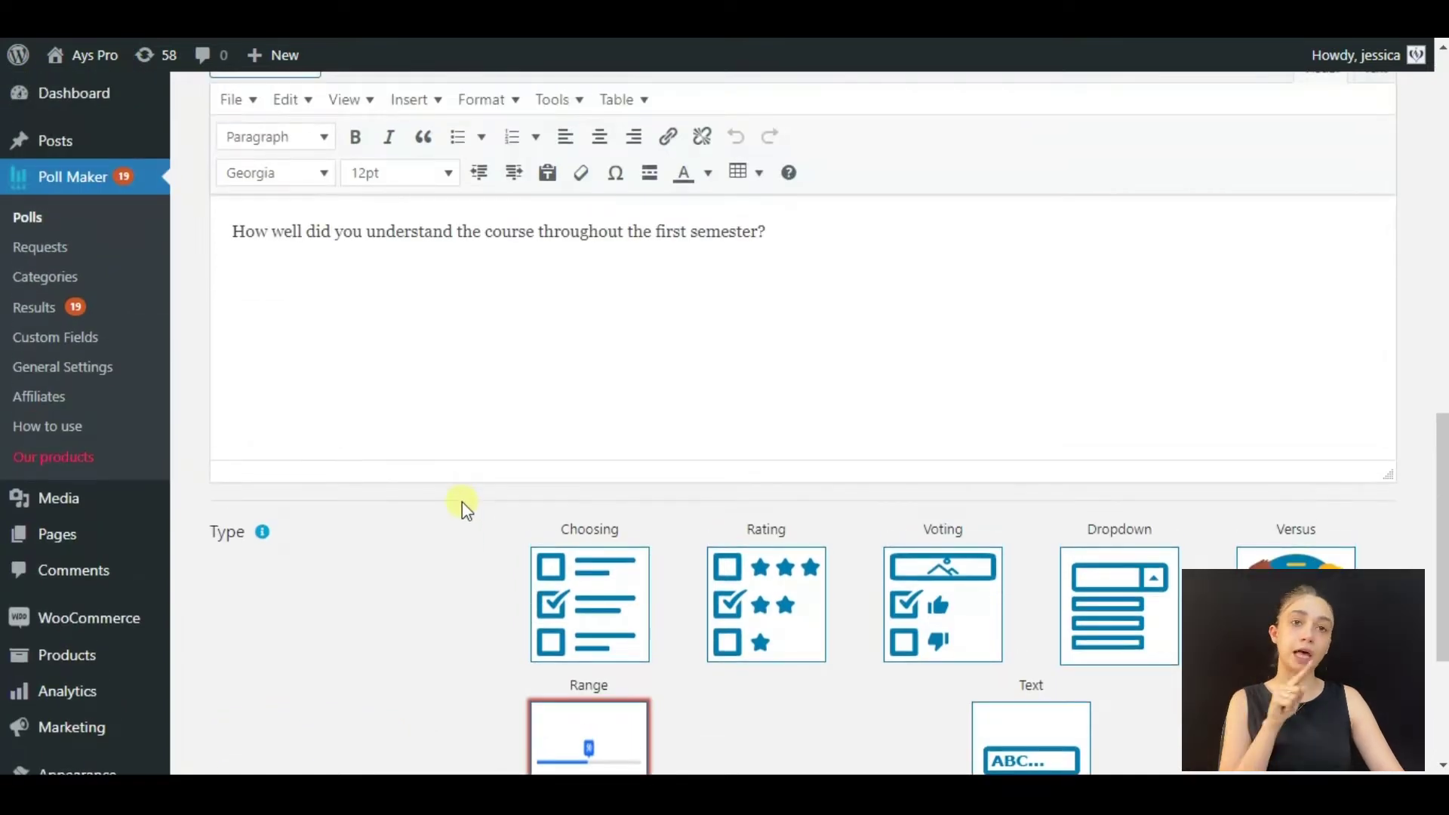
scroll(464, 504, up, 10)
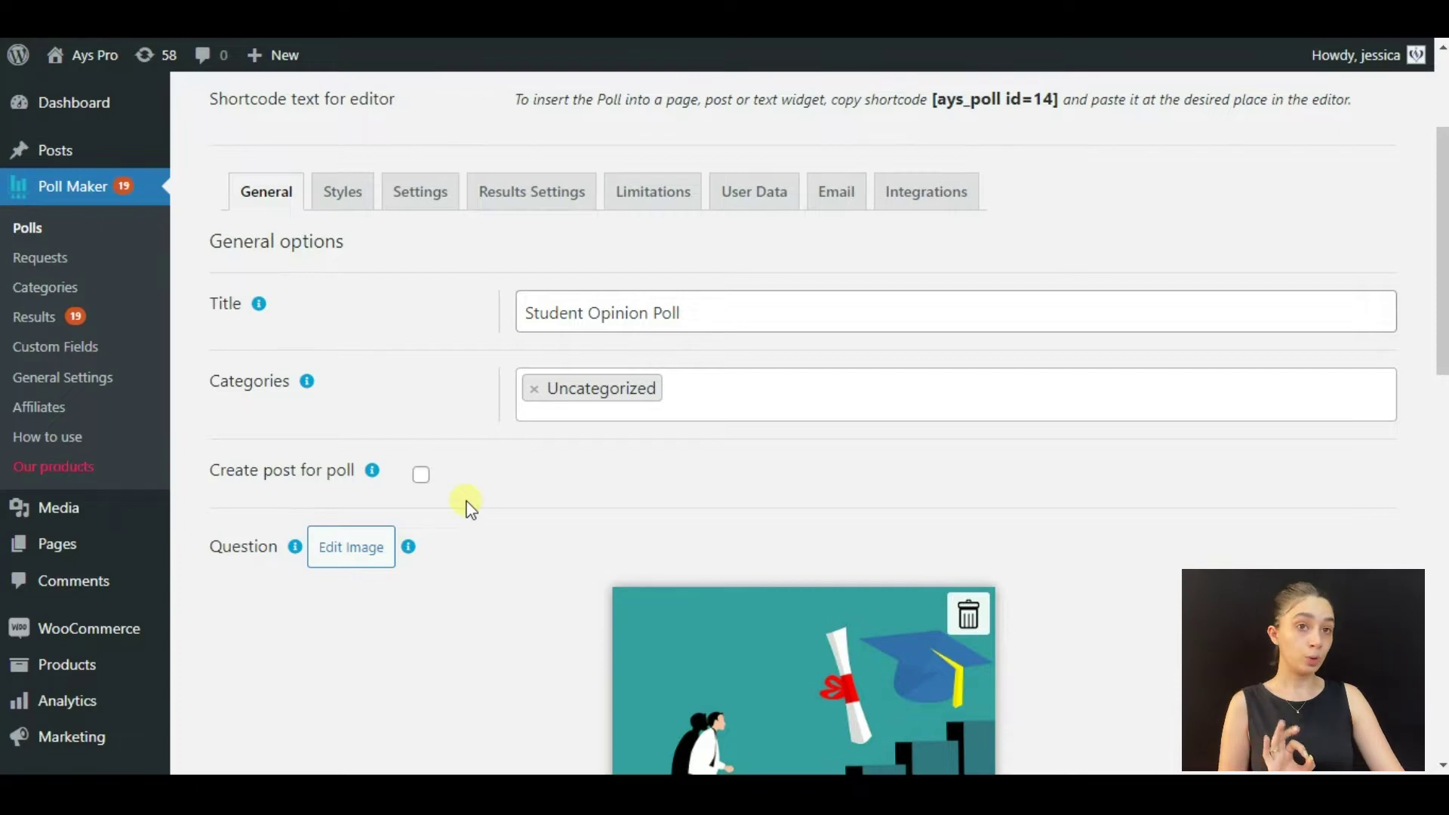
scroll(466, 504, up, 3)
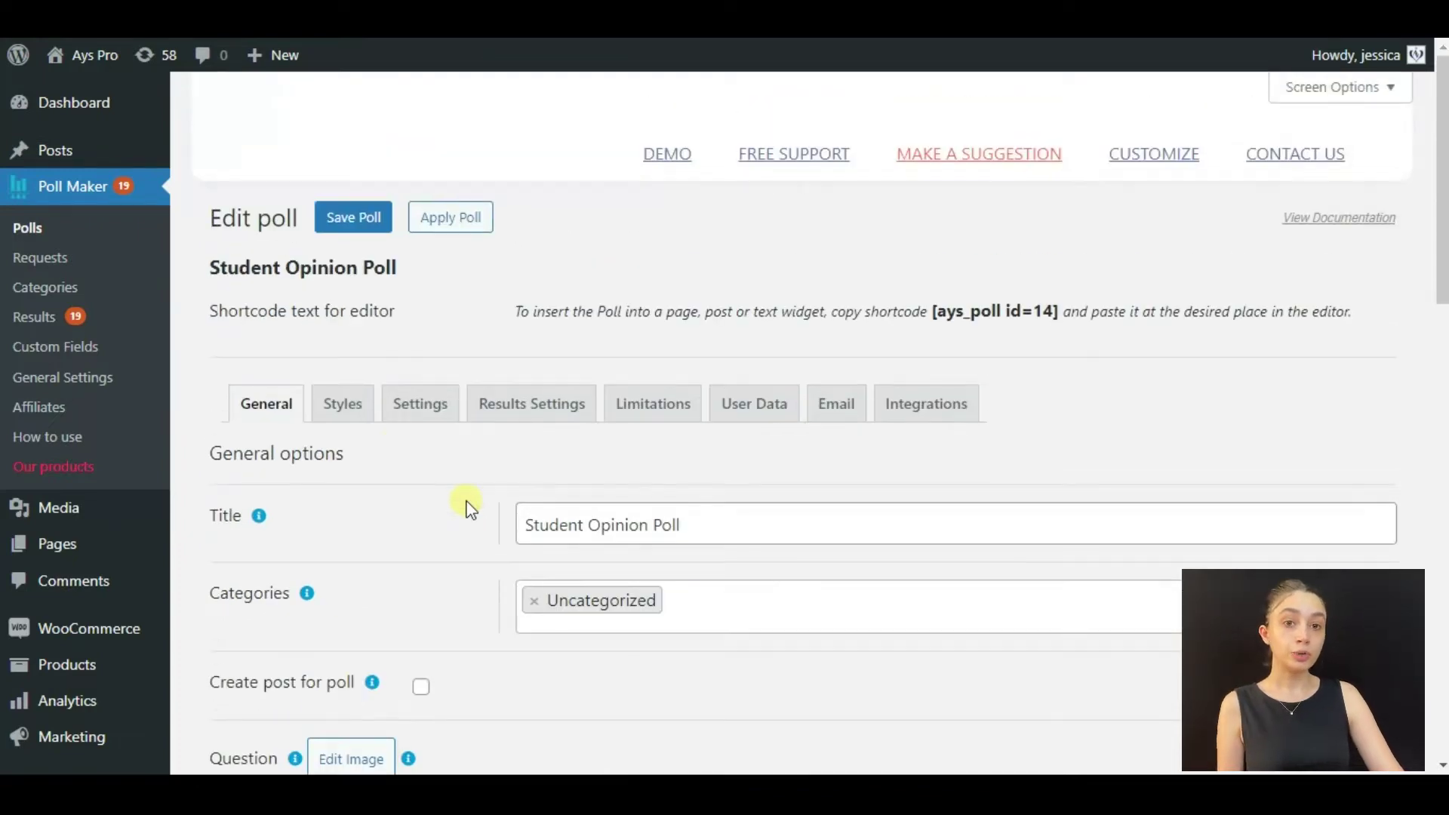
click(654, 406)
Uncheck both 'Only for selected user role' and 'Only for logged in users'
scroll(658, 415, down, 4)
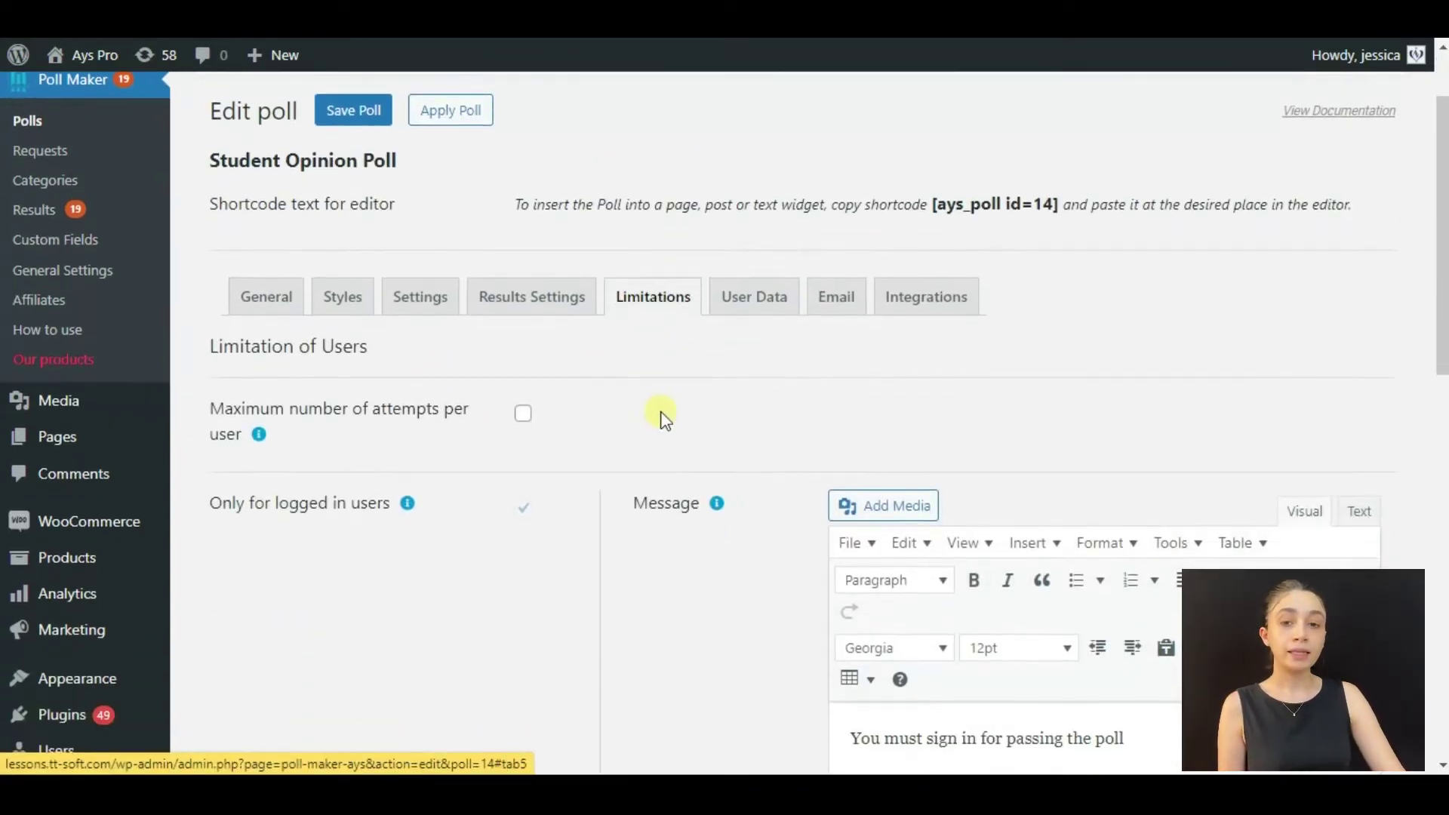
scroll(680, 423, up, 4)
scroll(679, 446, down, 7)
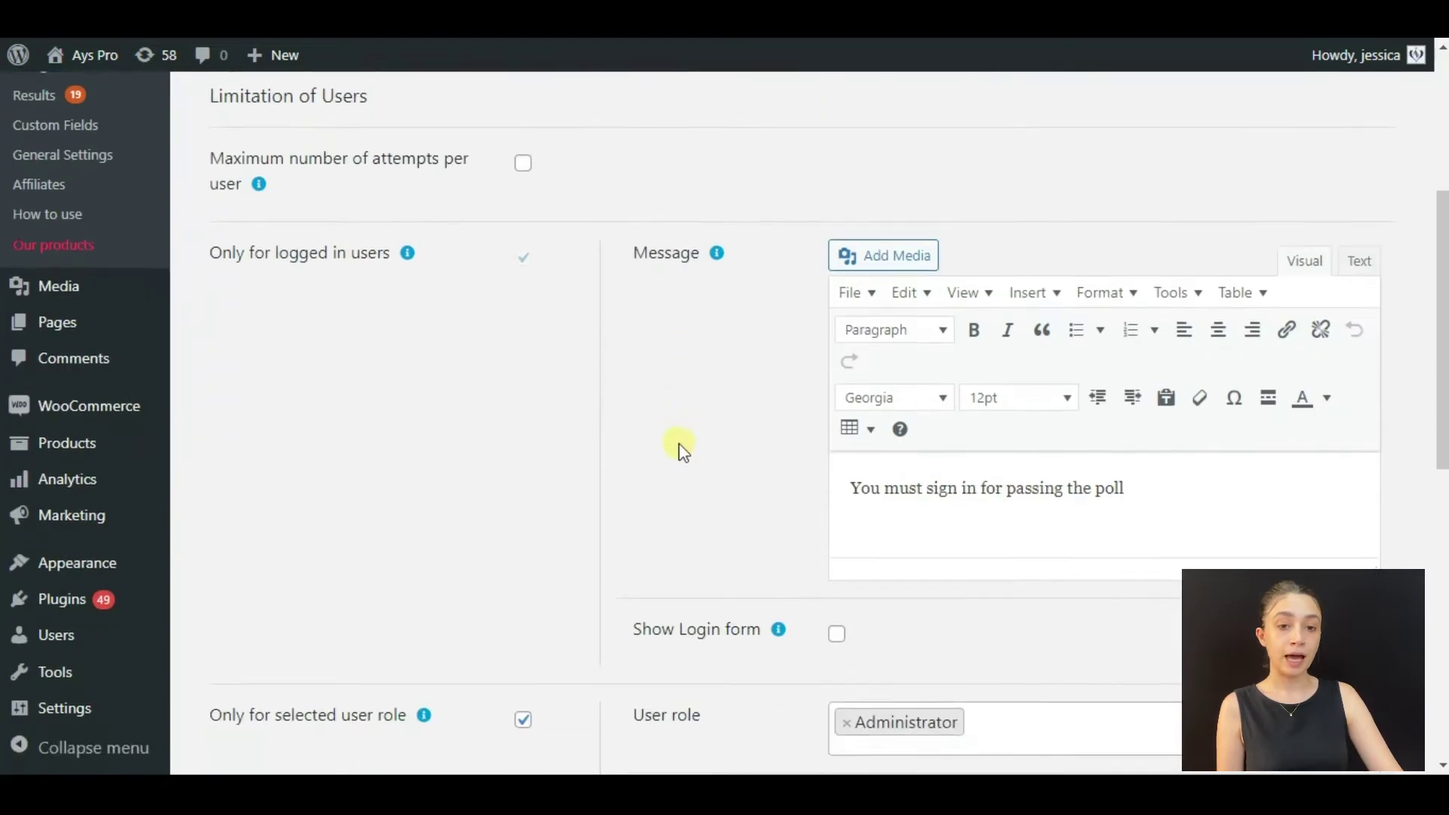
click(523, 546)
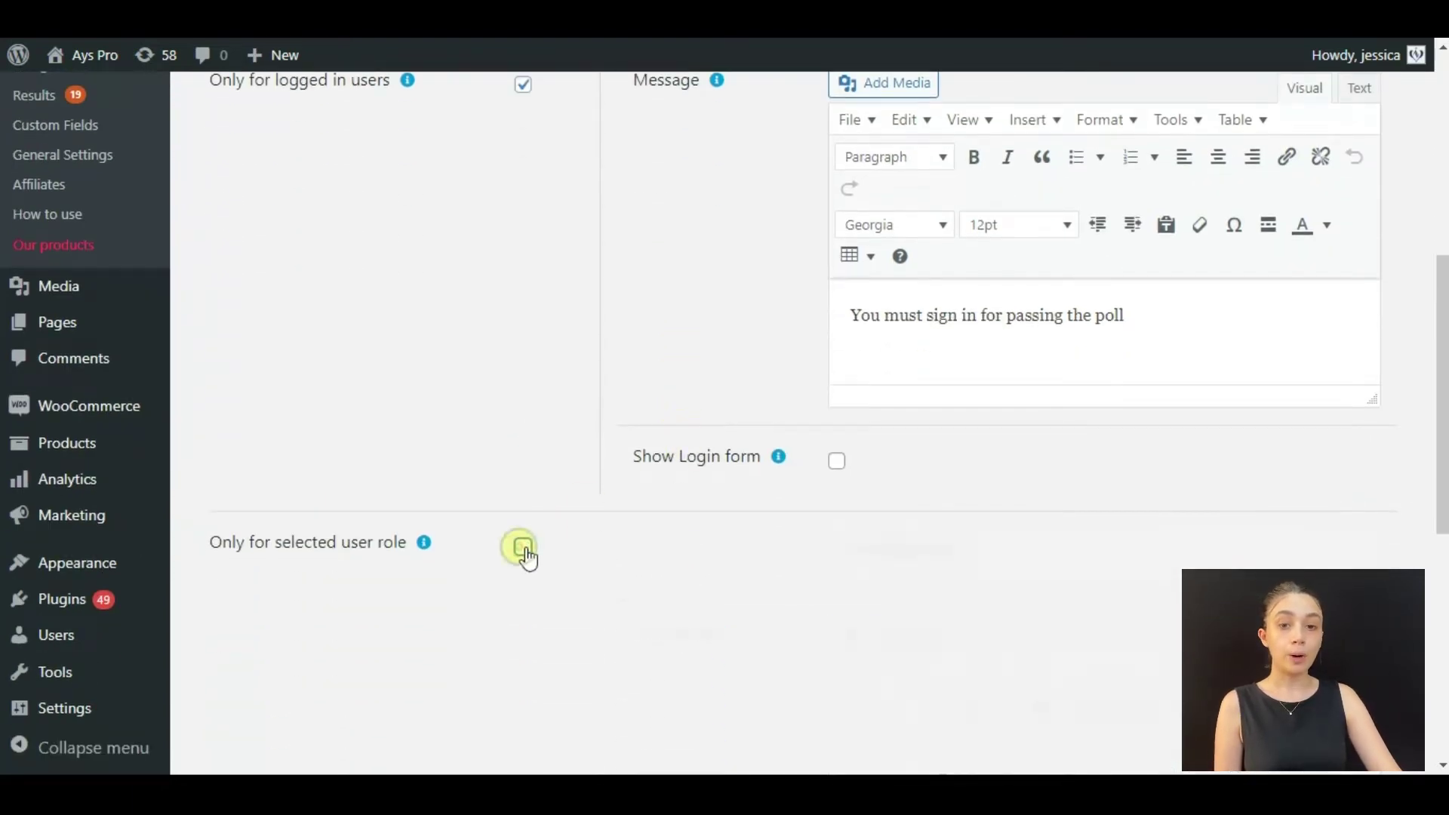
scroll(526, 555, up, 1)
scroll(517, 446, up, 3)
click(523, 299)
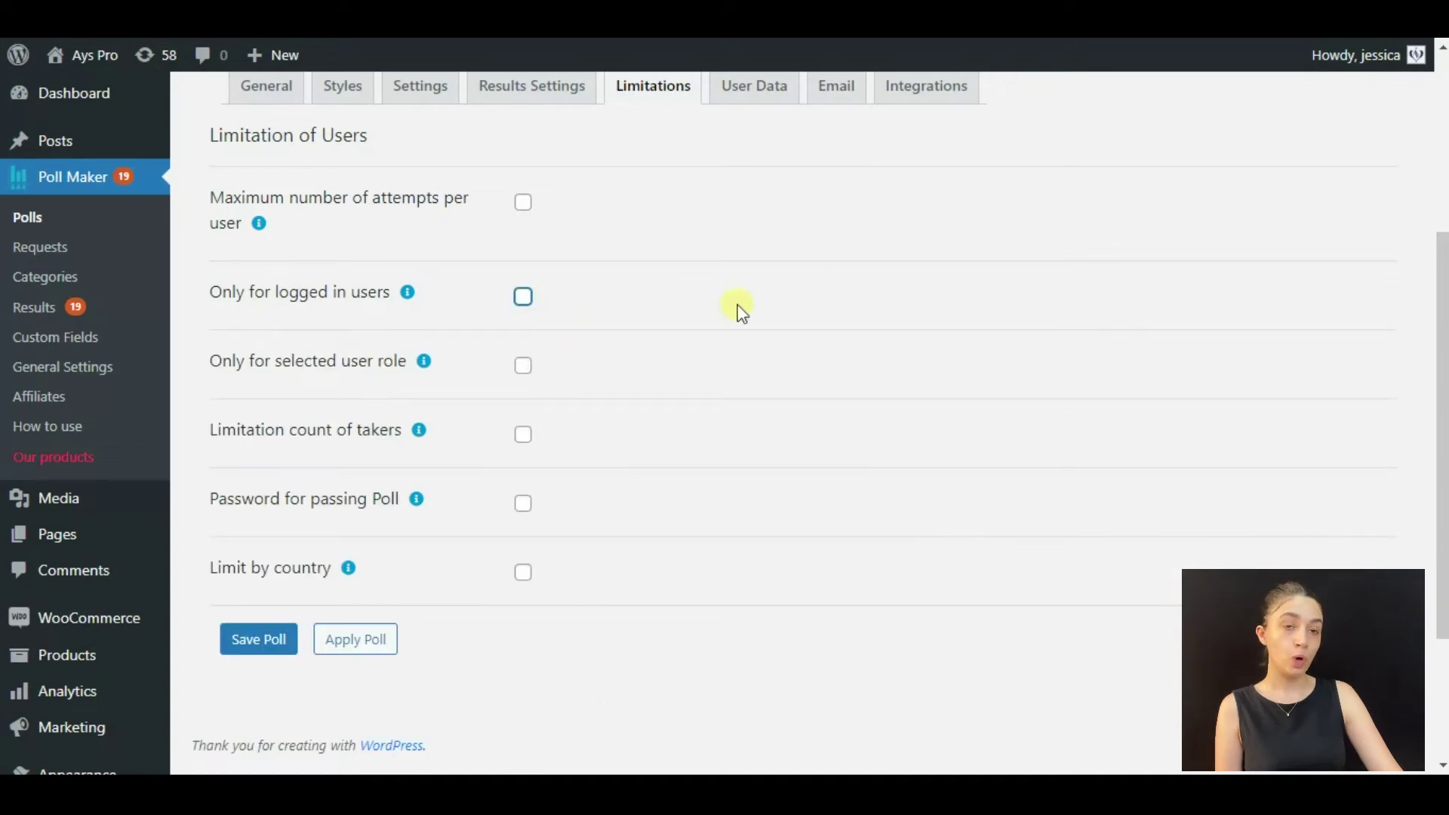
scroll(742, 313, up, 2)
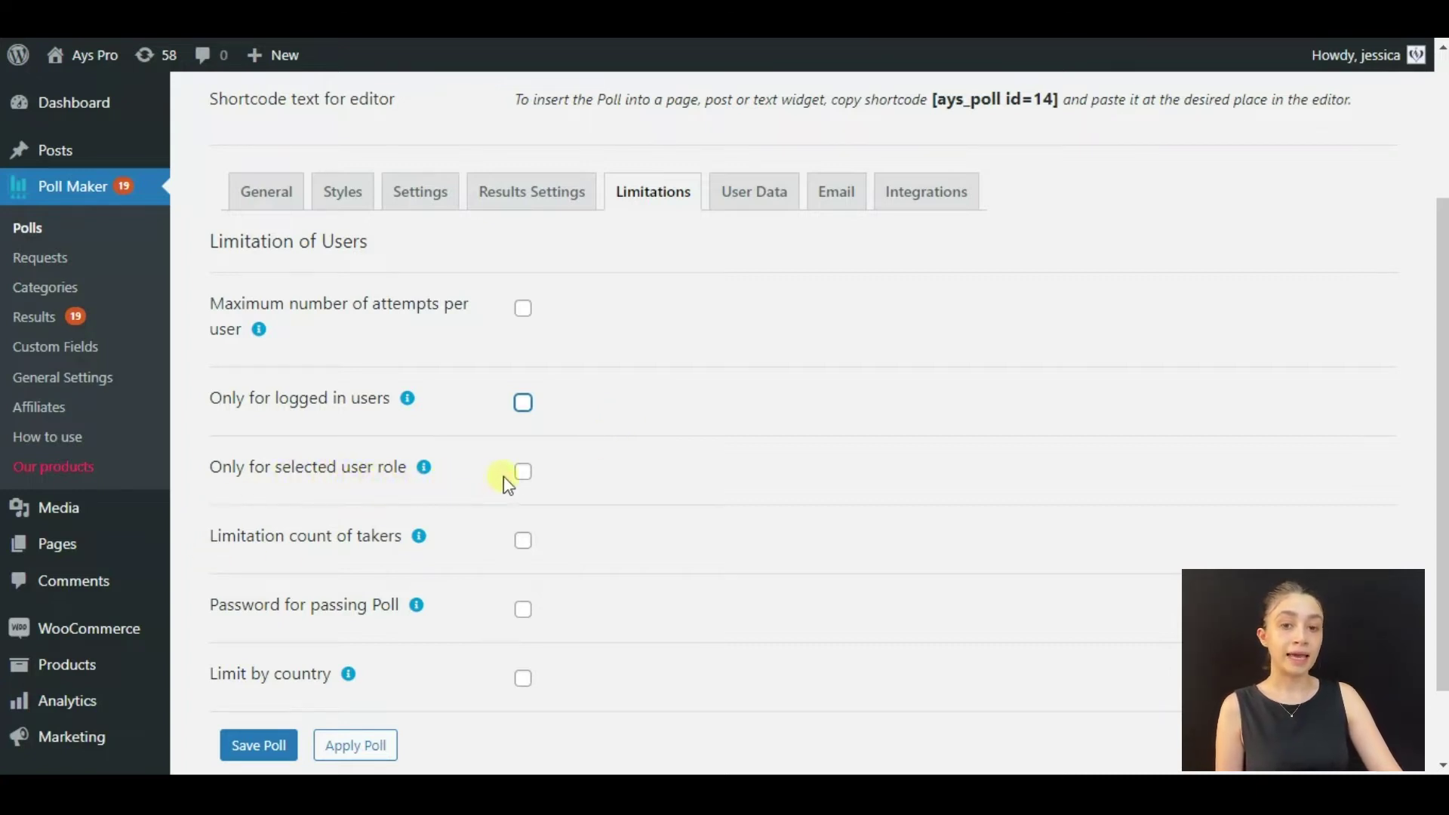
Re-check 'Only for selected user role' and open the User role list showing Administrator
click(533, 473)
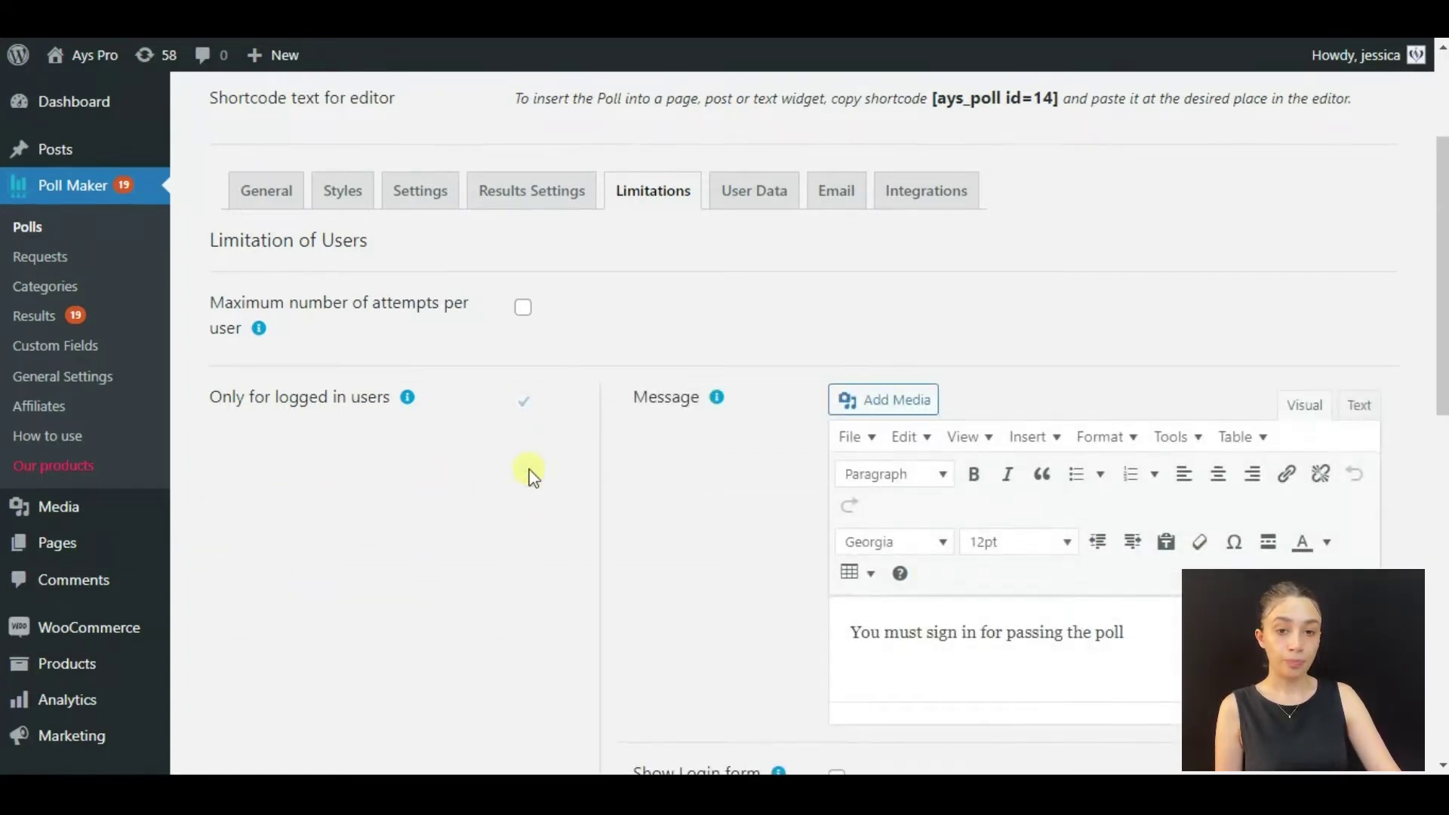
scroll(530, 475, down, 3)
scroll(530, 473, up, 3)
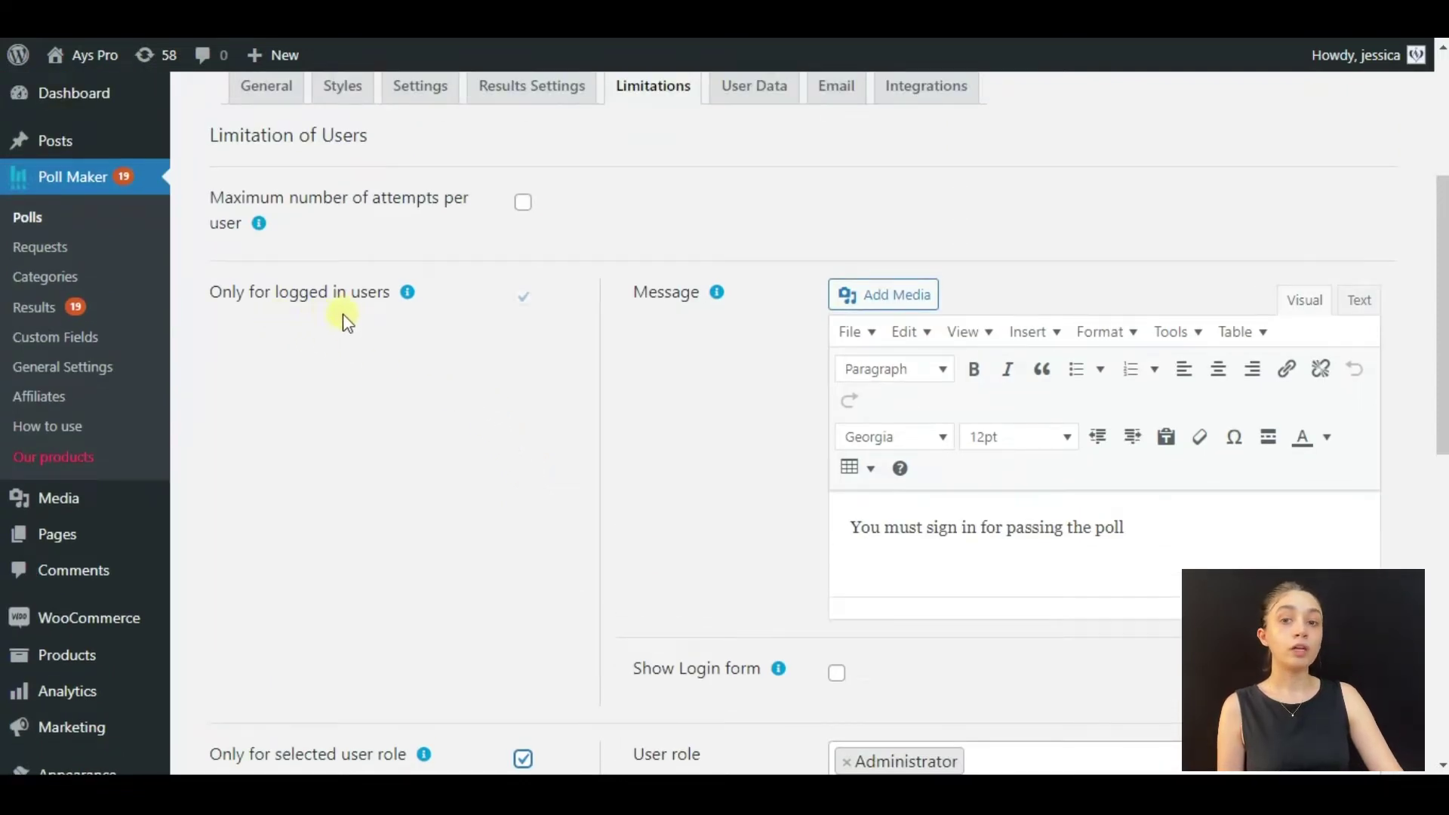
scroll(453, 355, down, 4)
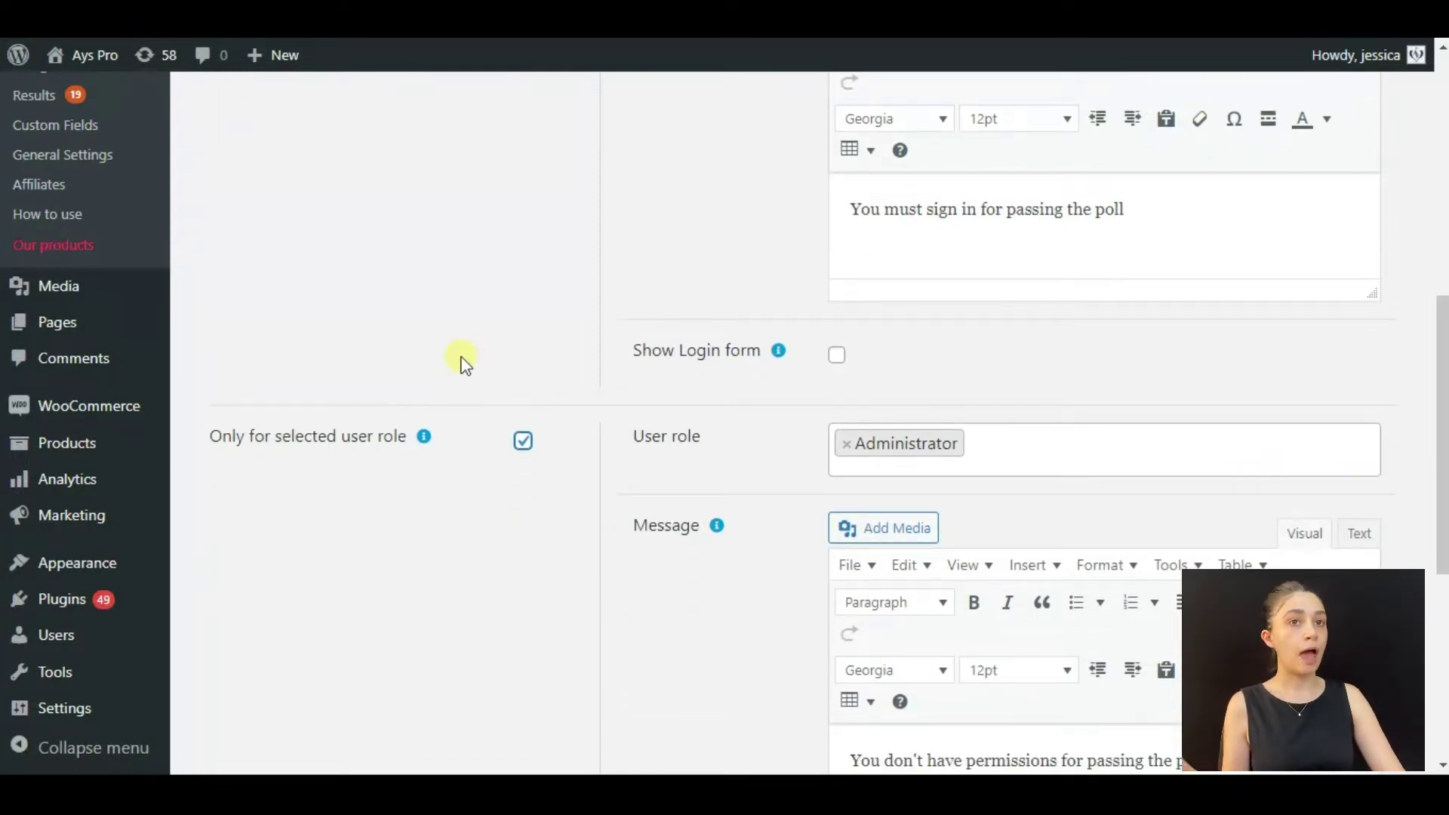
scroll(462, 362, down, 1)
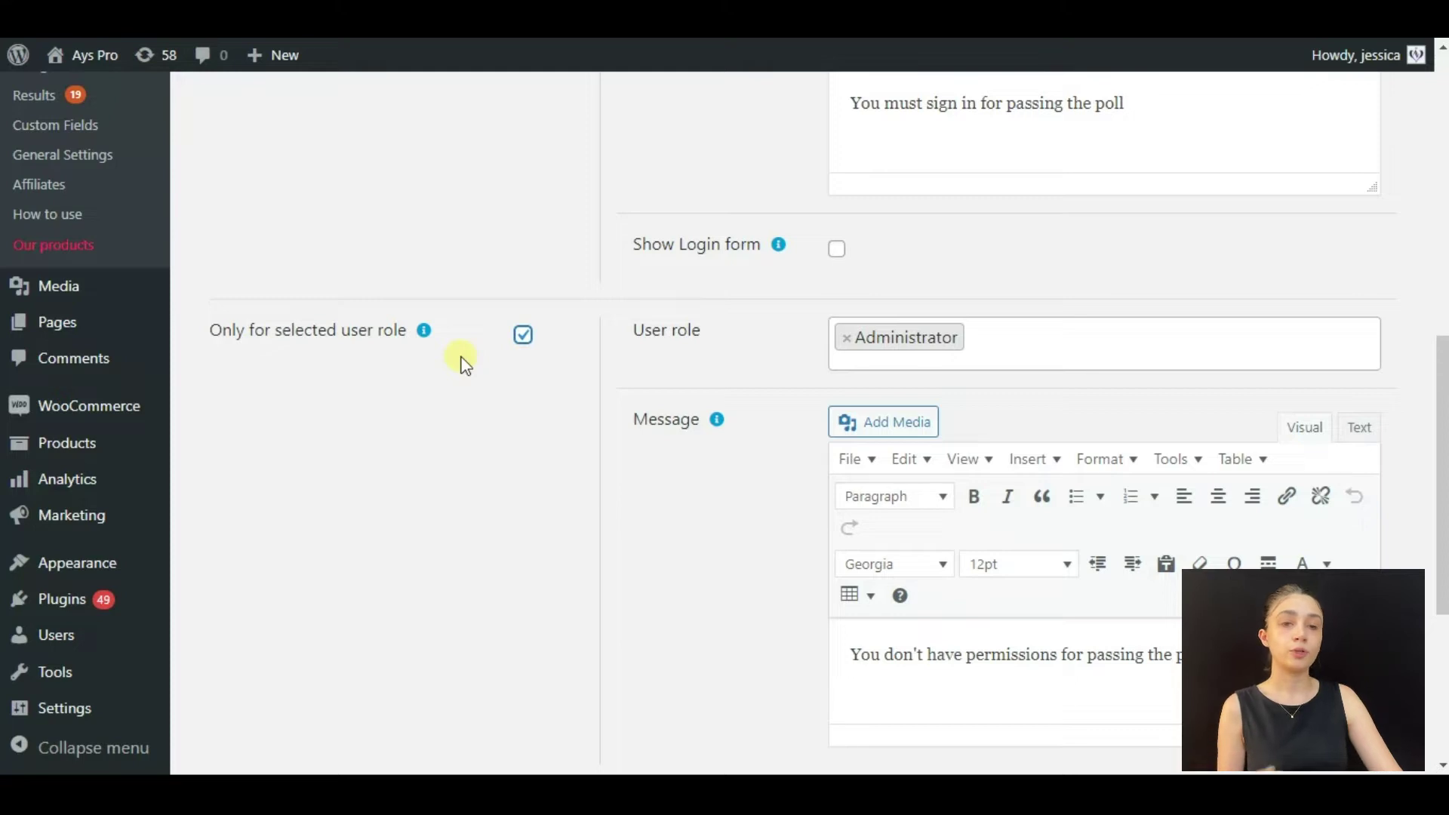
scroll(459, 370, down, 1)
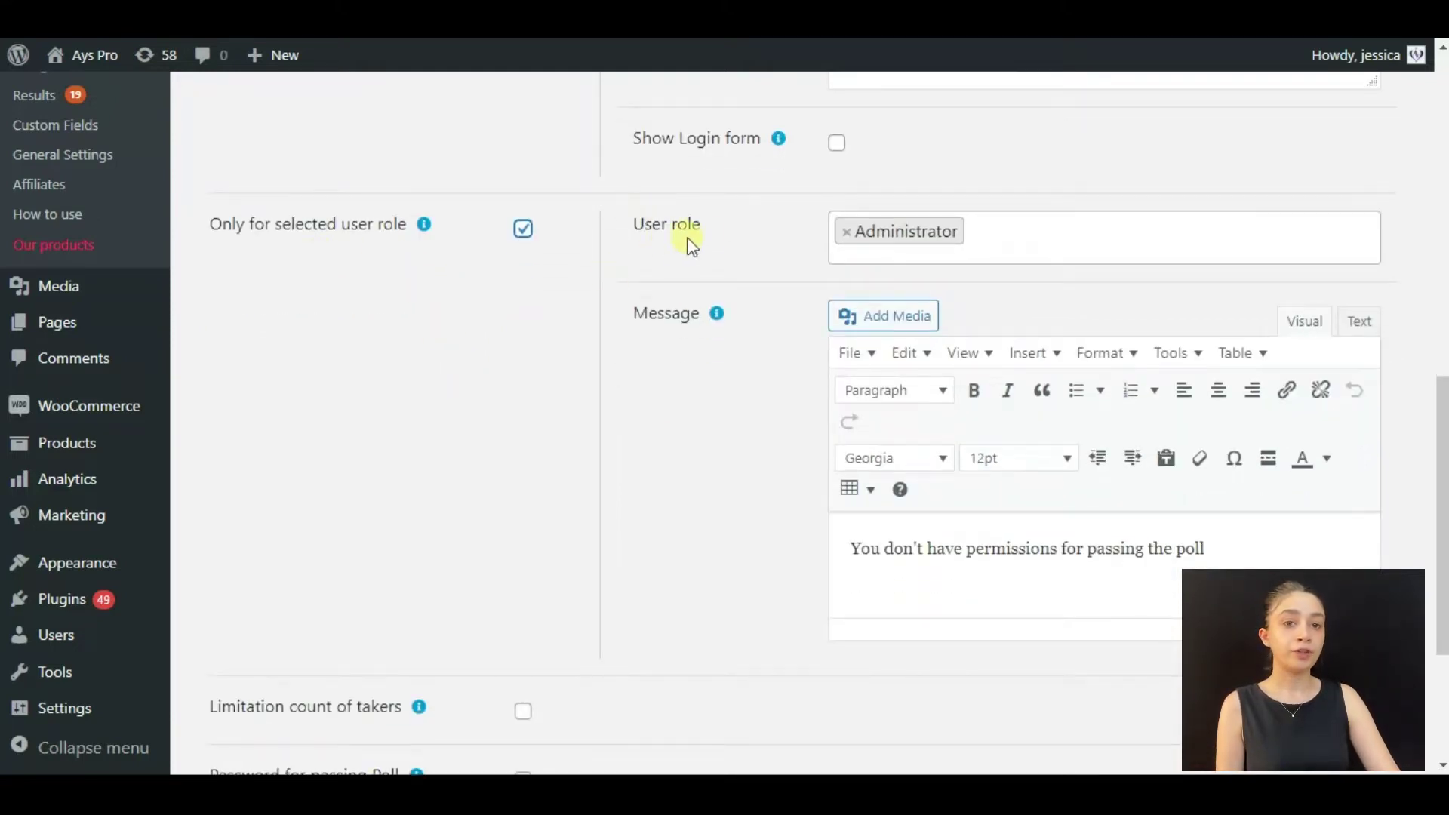
click(1012, 226)
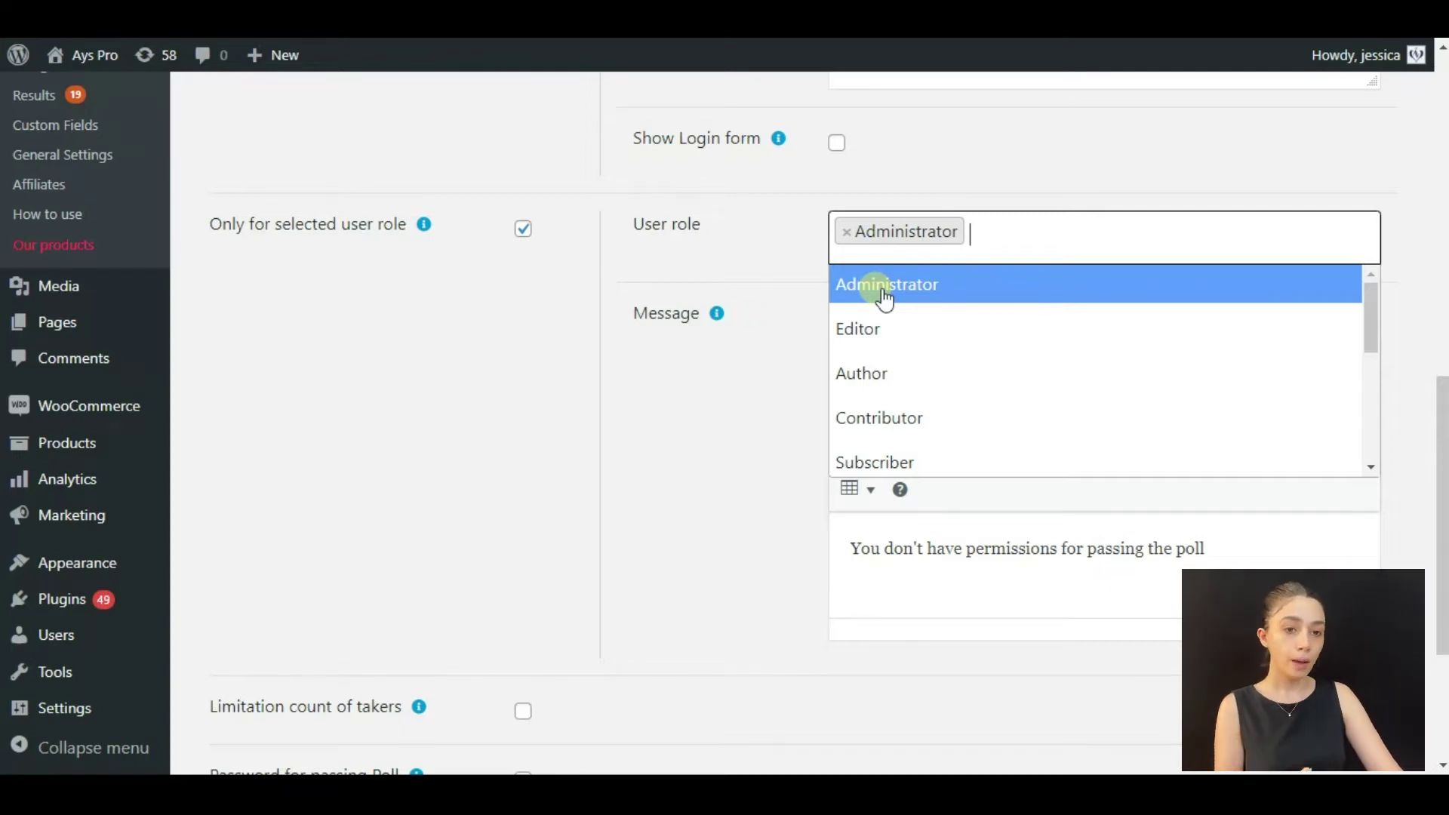
Close the role list with Administrator as the only role, and review the Message setting
scroll(883, 306, down, 3)
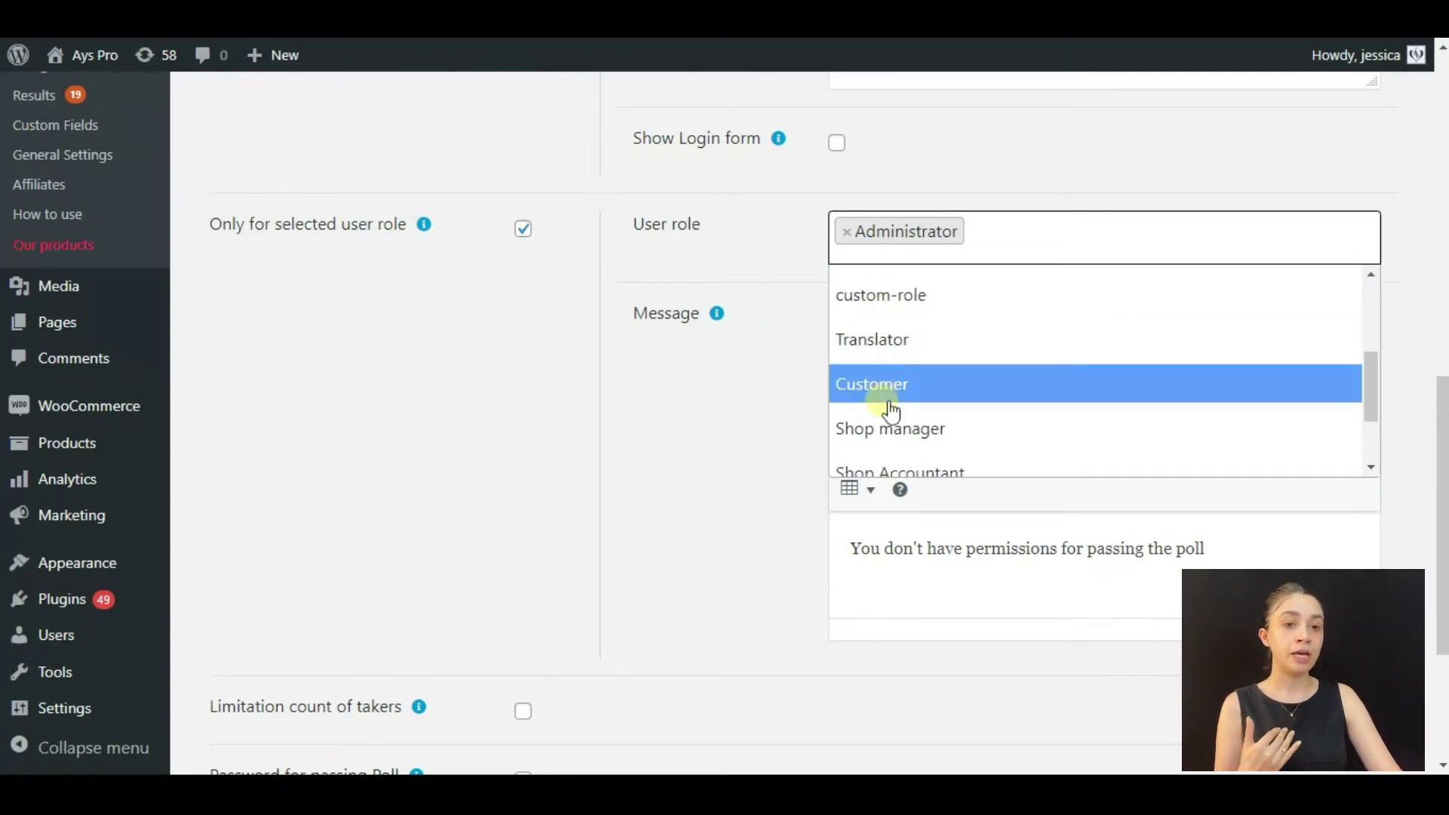
click(801, 246)
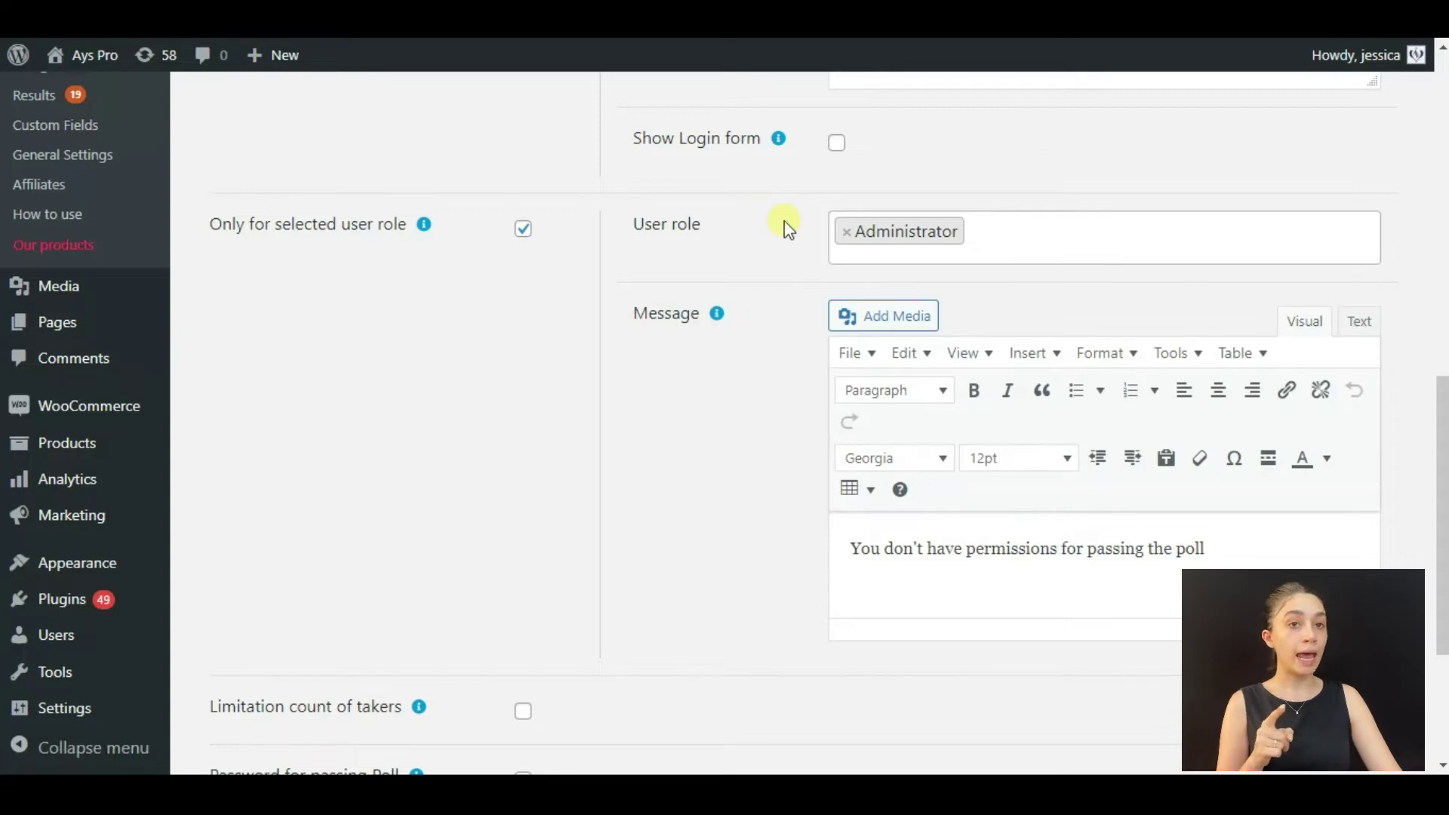
mouse_move(44, 646)
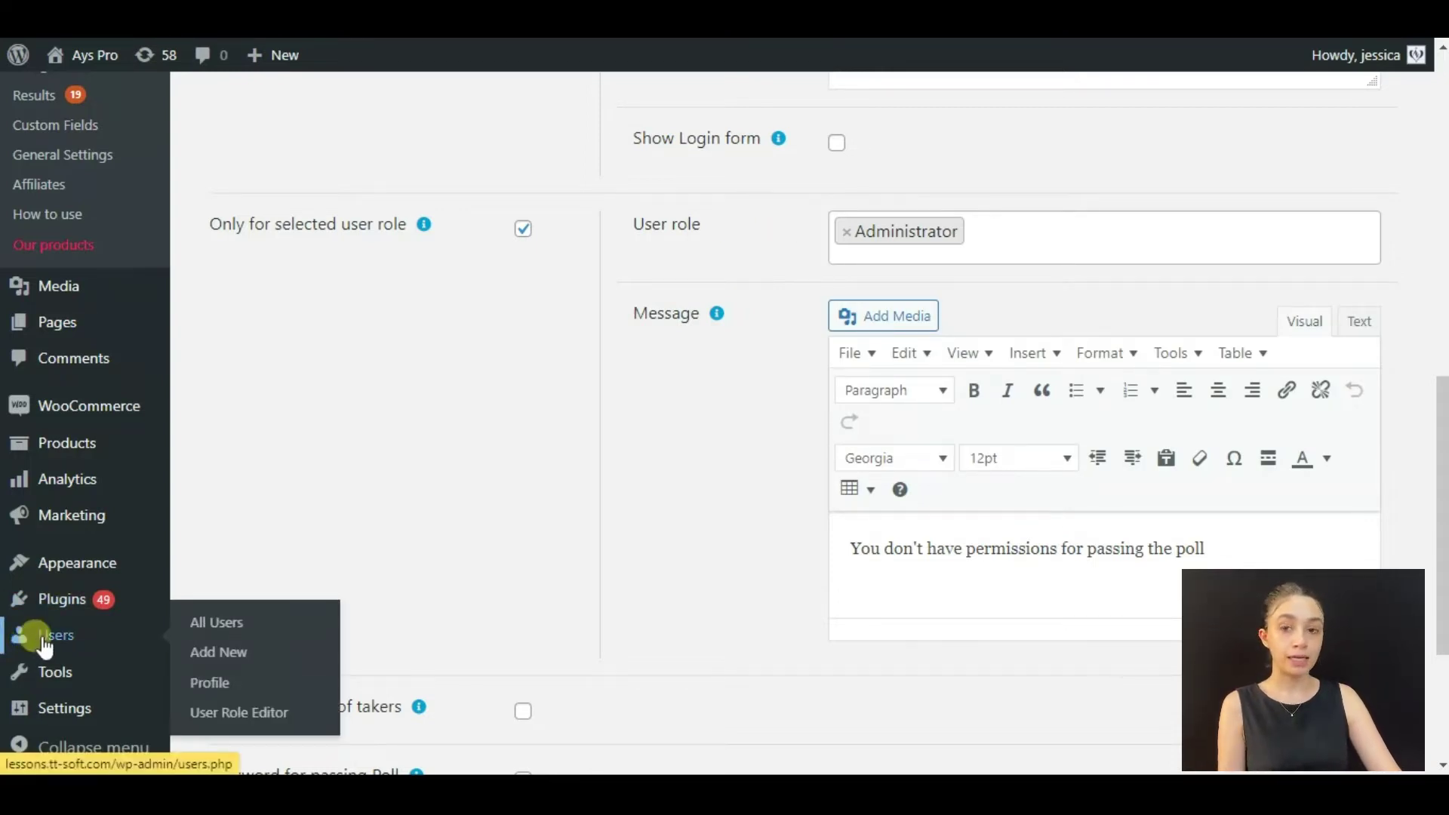
scroll(691, 408, down, 1)
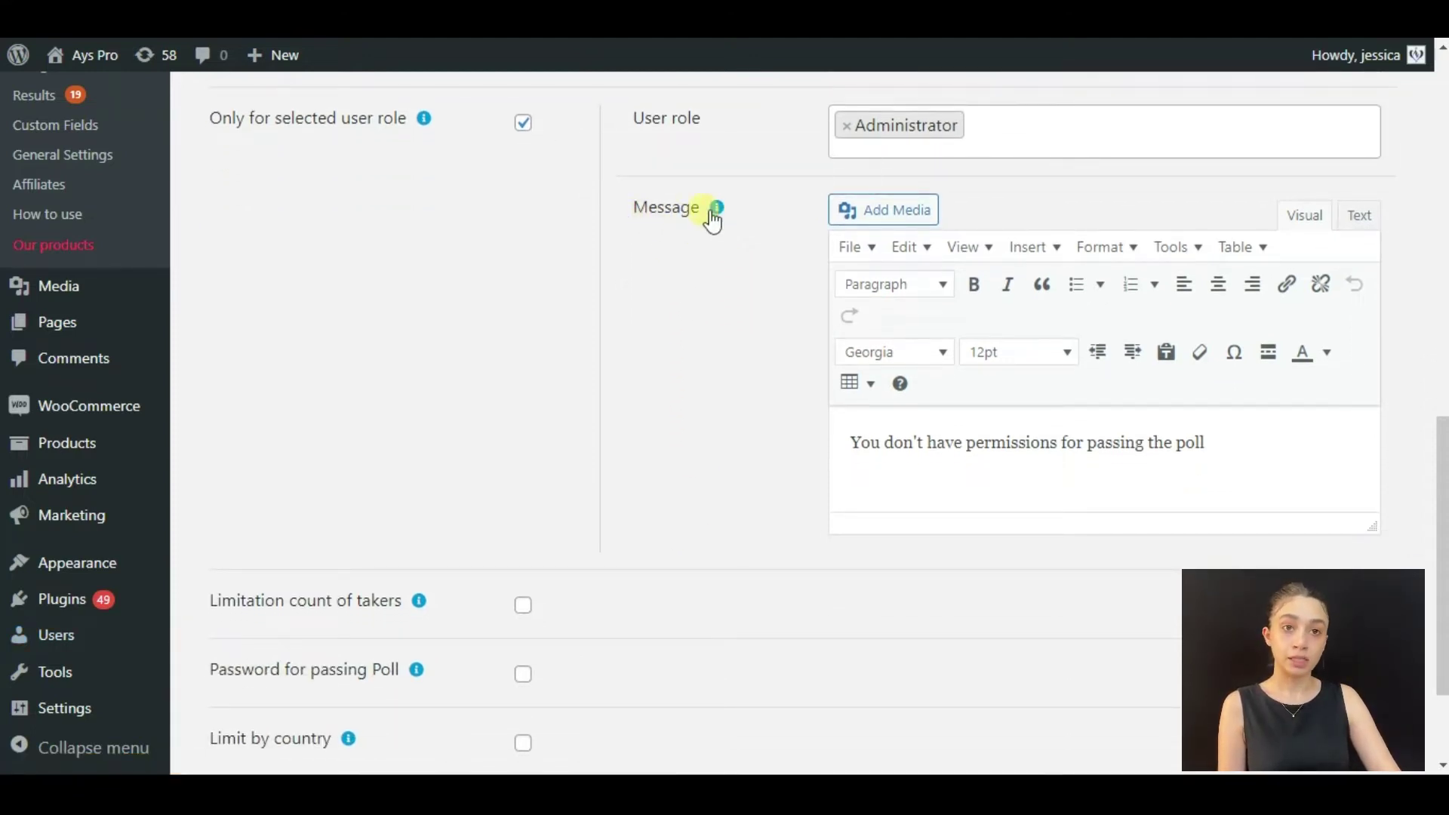
mouse_move(715, 211)
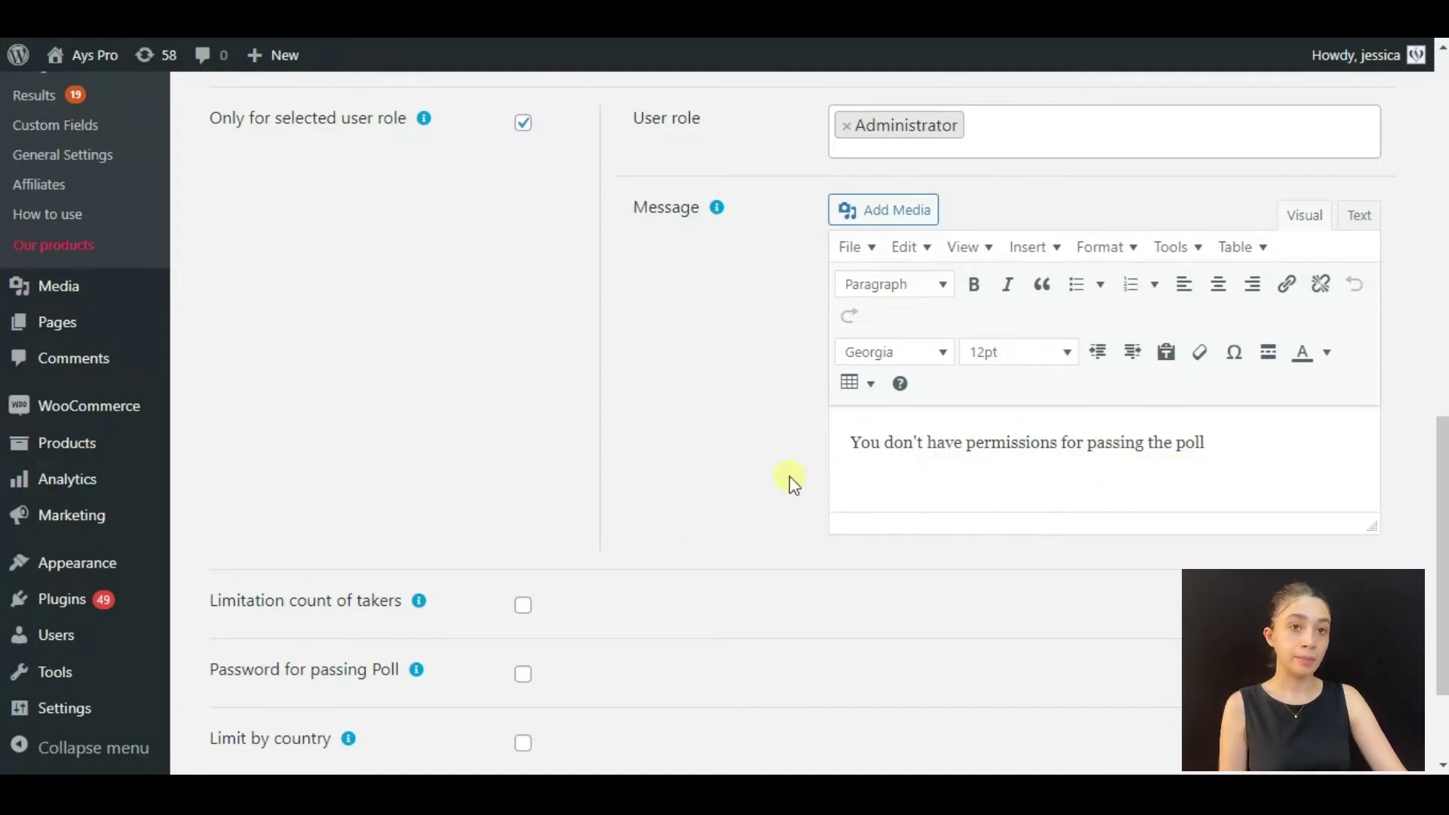
scroll(571, 434, up, 1)
scroll(568, 428, up, 10)
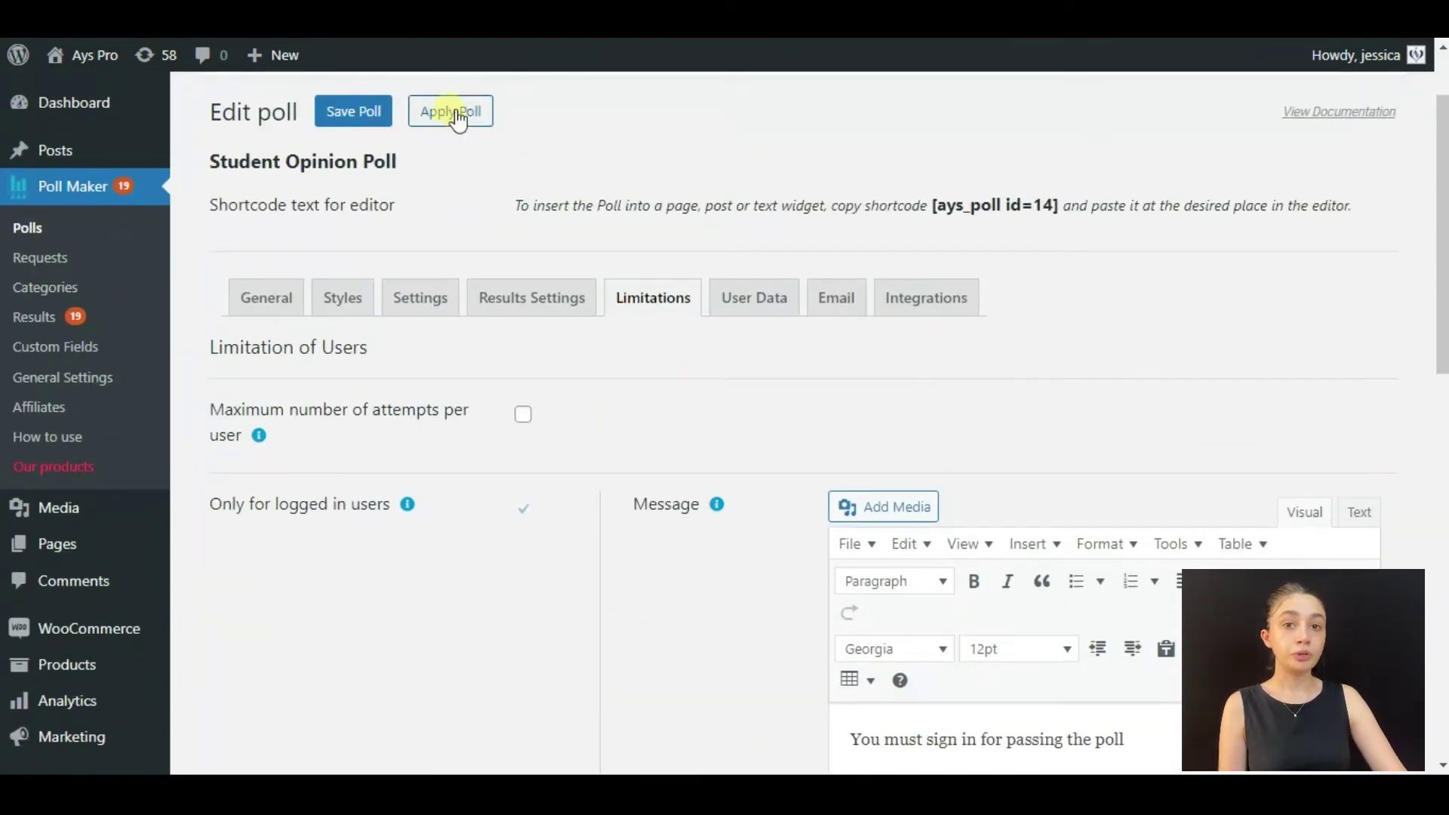
Apply the poll settings, copy the shortcode [ays_poll id=14], and go to the Posts list
click(454, 113)
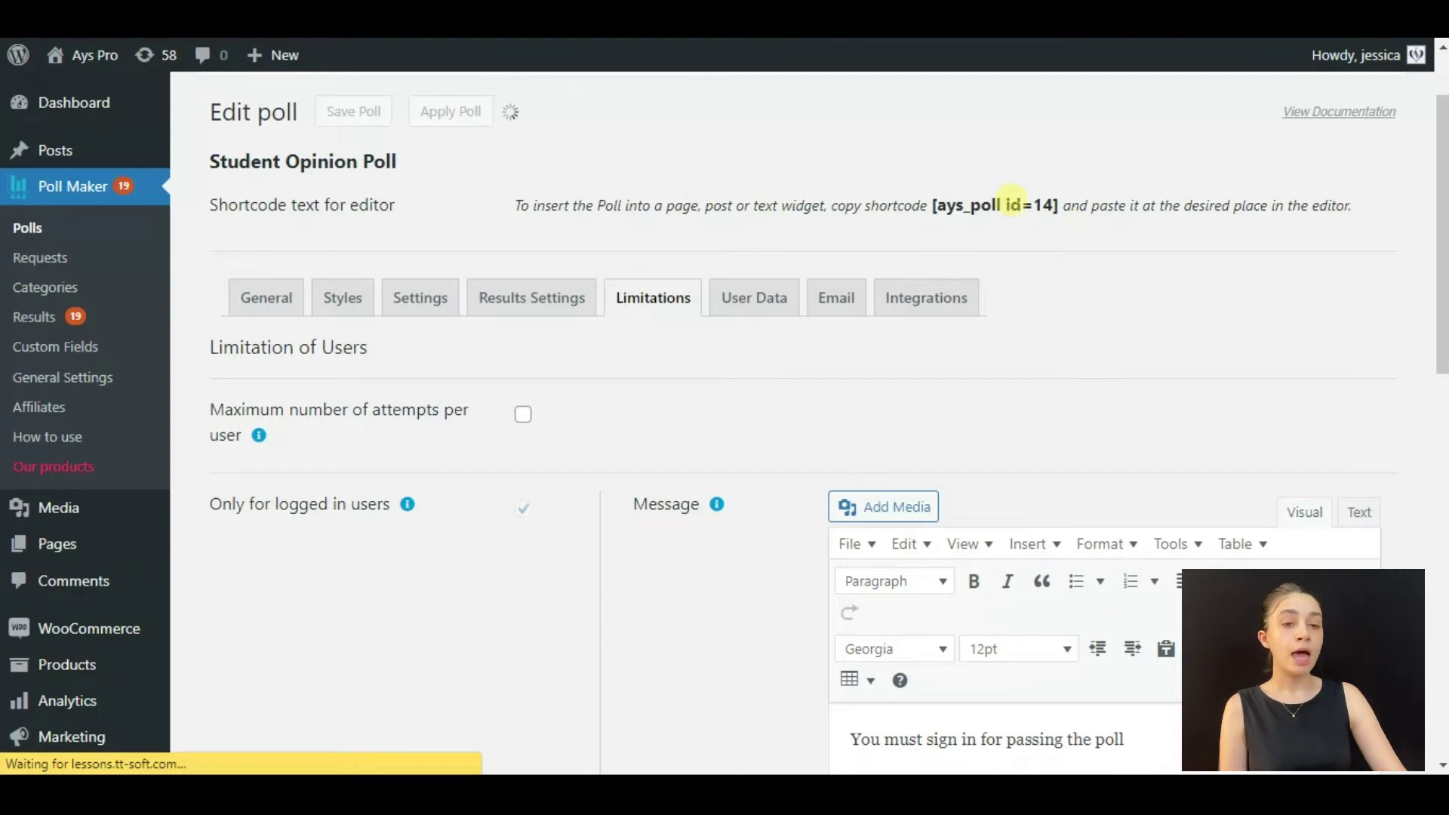
scroll(822, 401, down, 3)
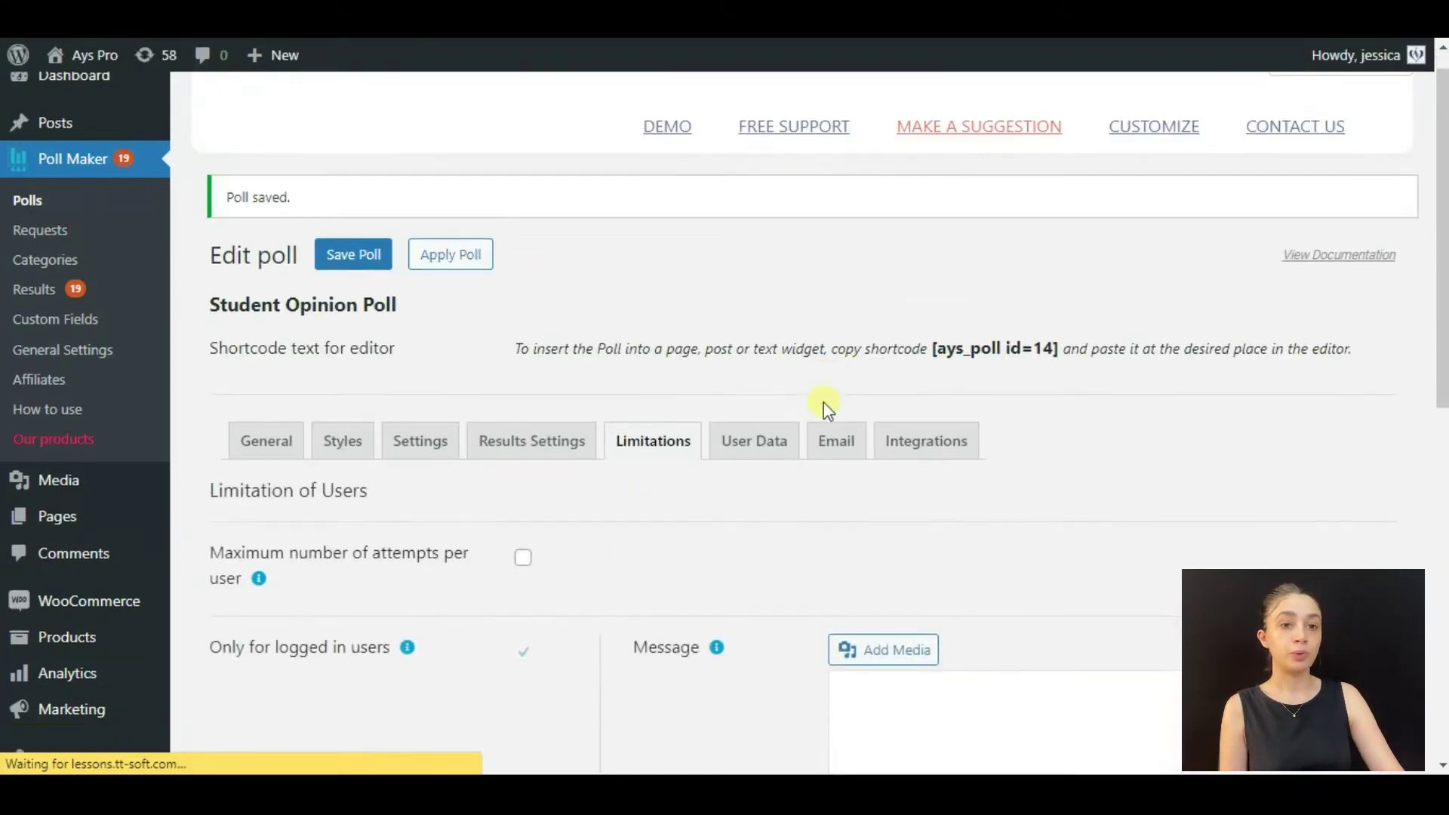
click(1005, 176)
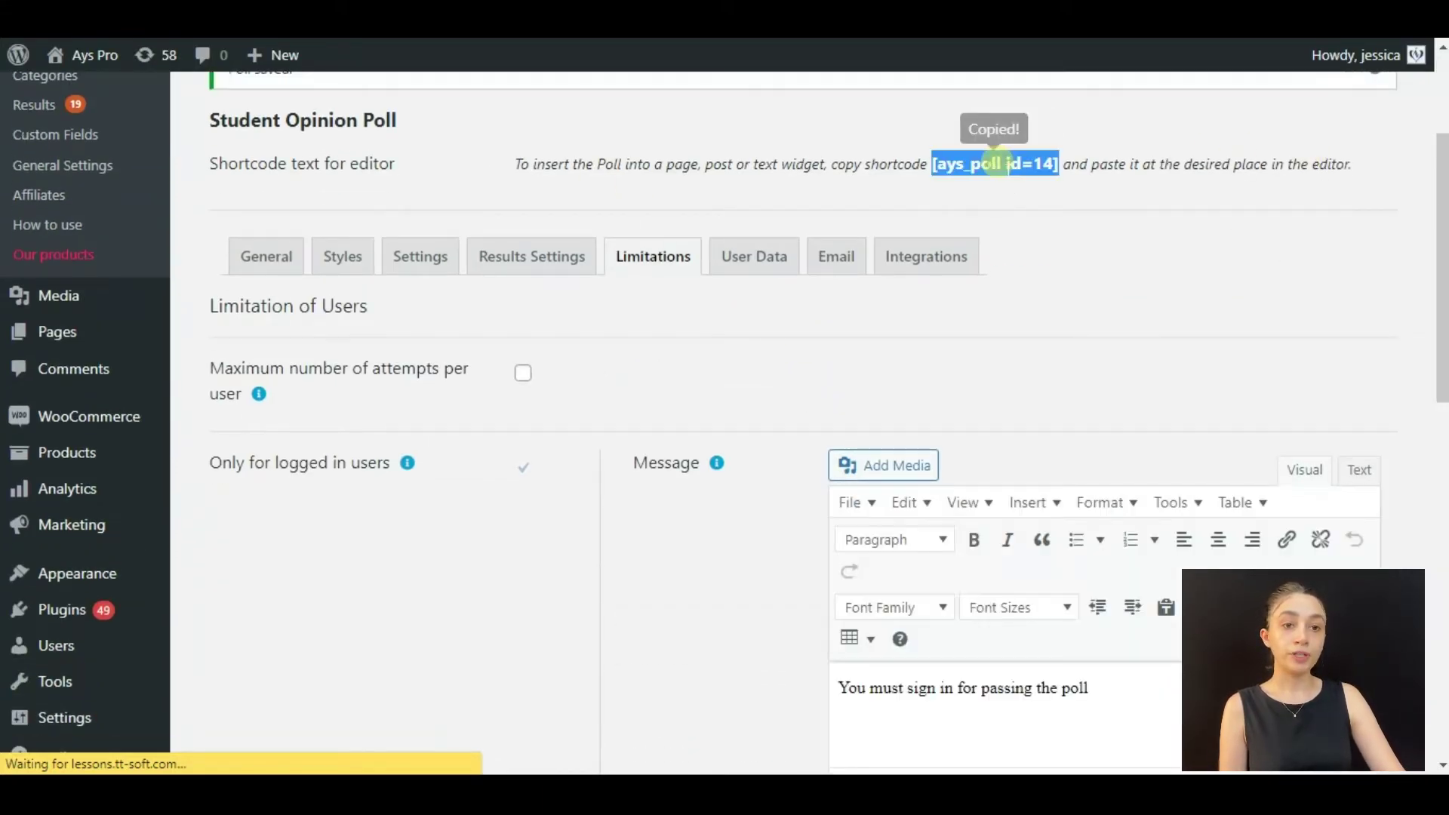
scroll(106, 211, up, 3)
mouse_move(77, 155)
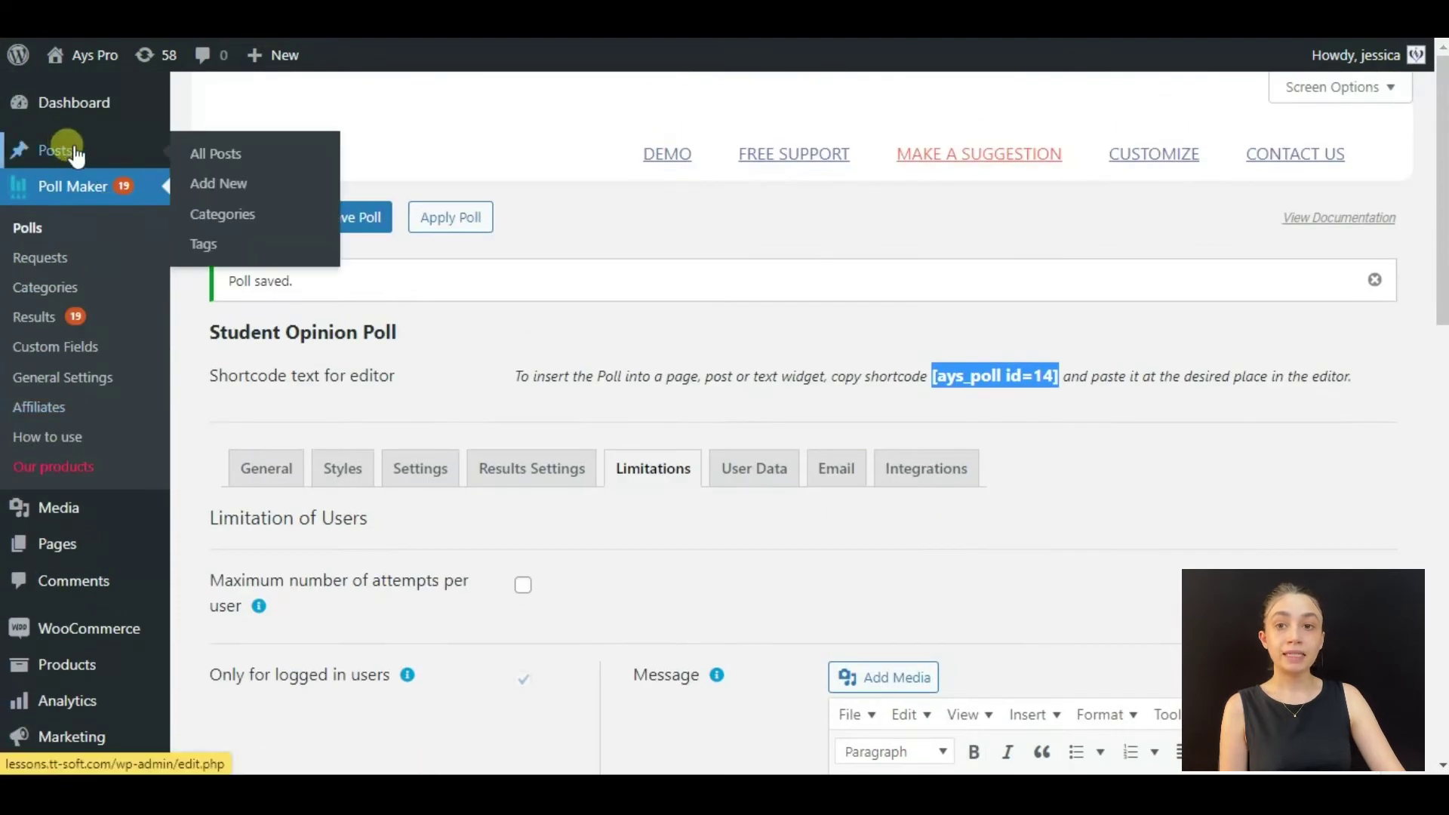
click(66, 150)
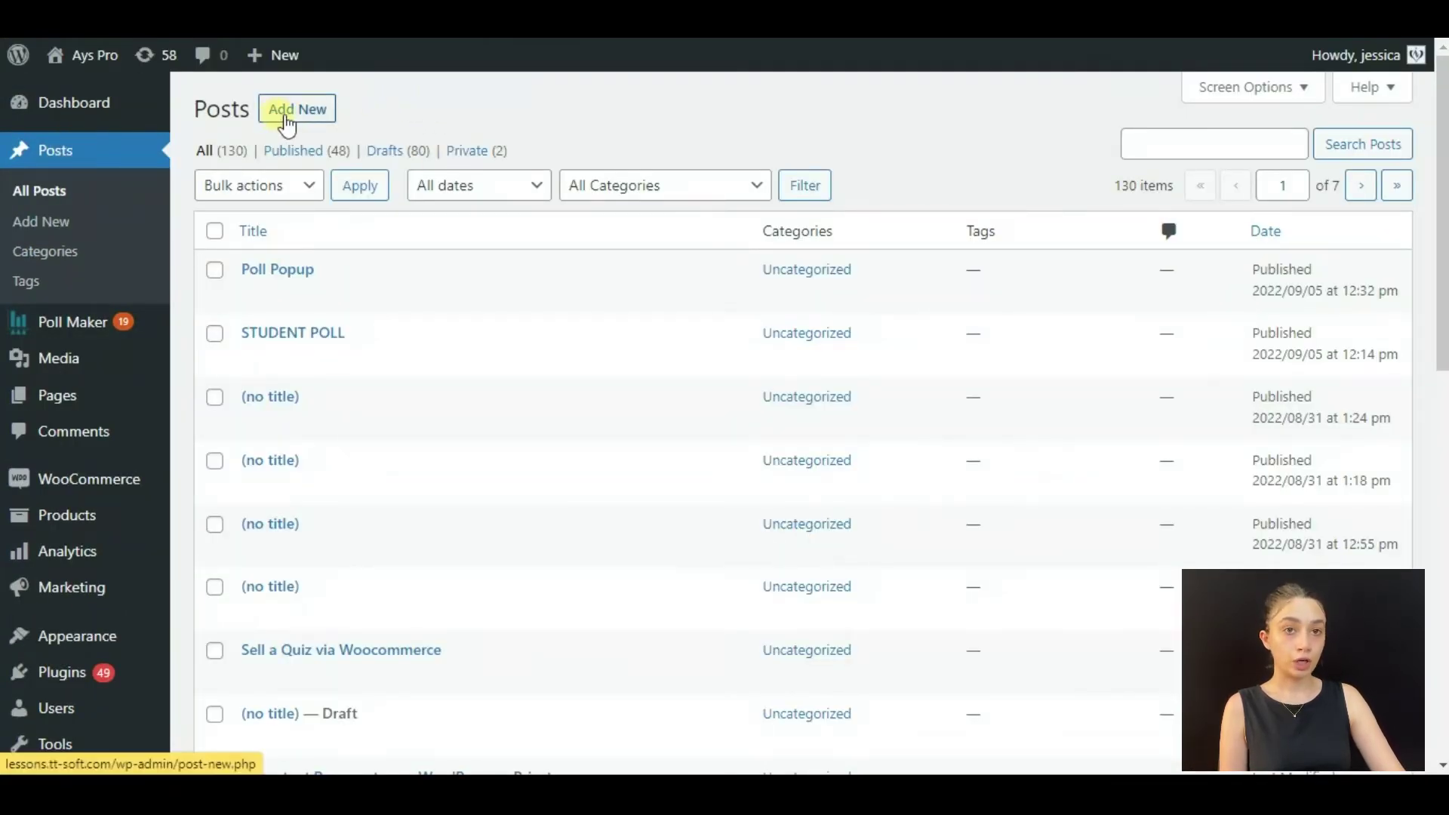
Publish a new post with a Shortcode block containing [ays_poll id=14]
click(287, 120)
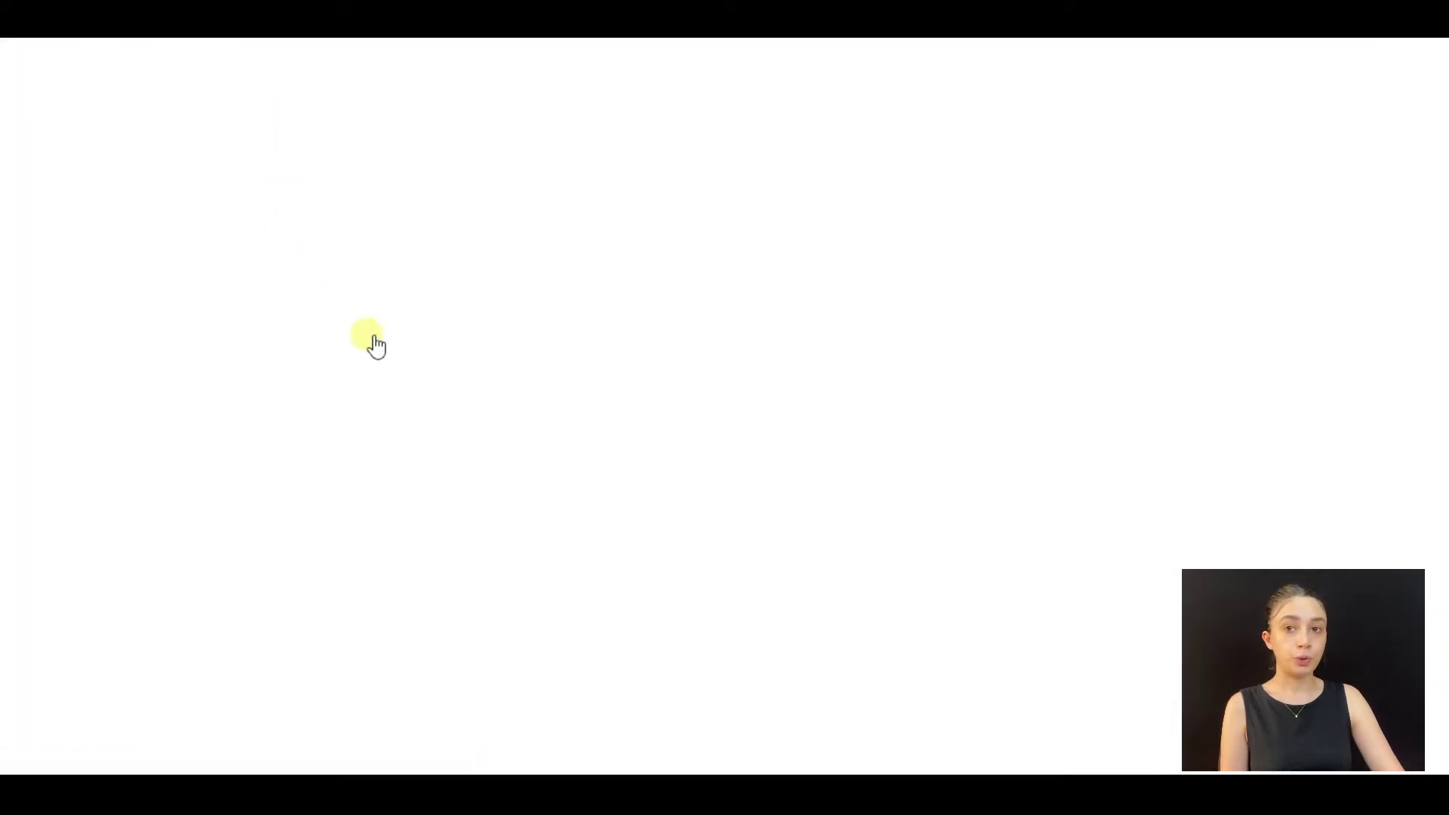
click(816, 528)
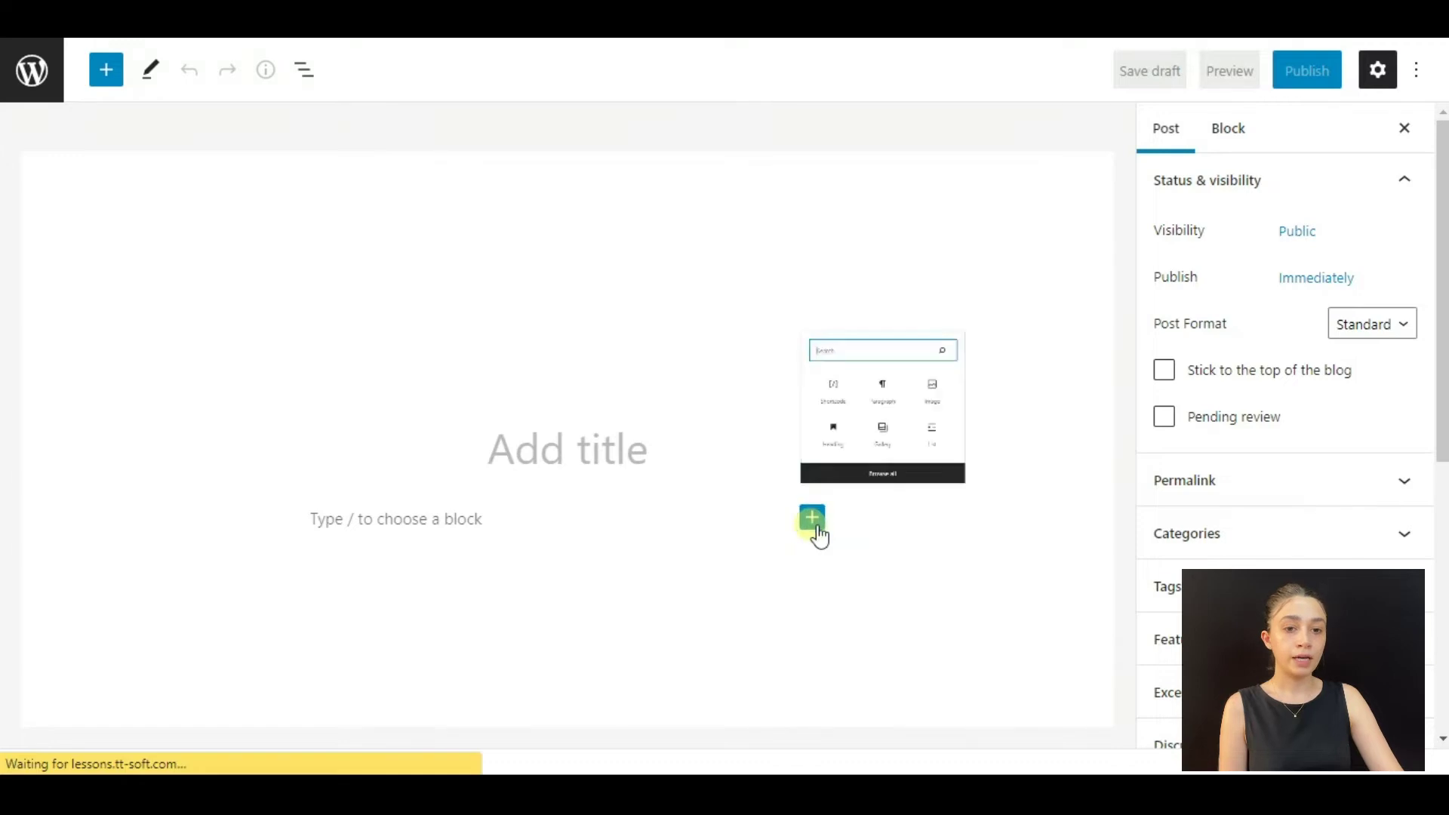
click(853, 279)
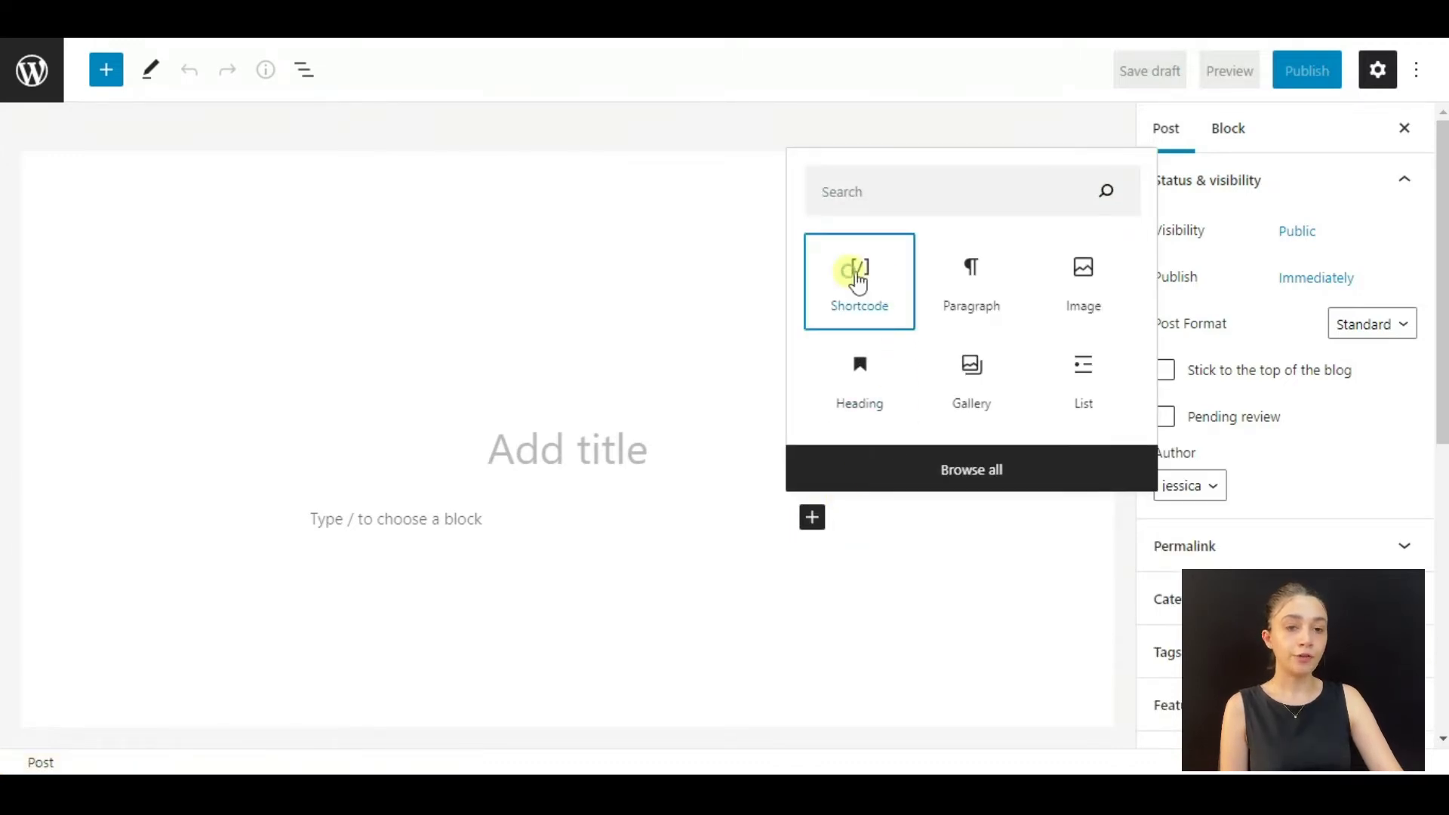
key(ctrl+v)
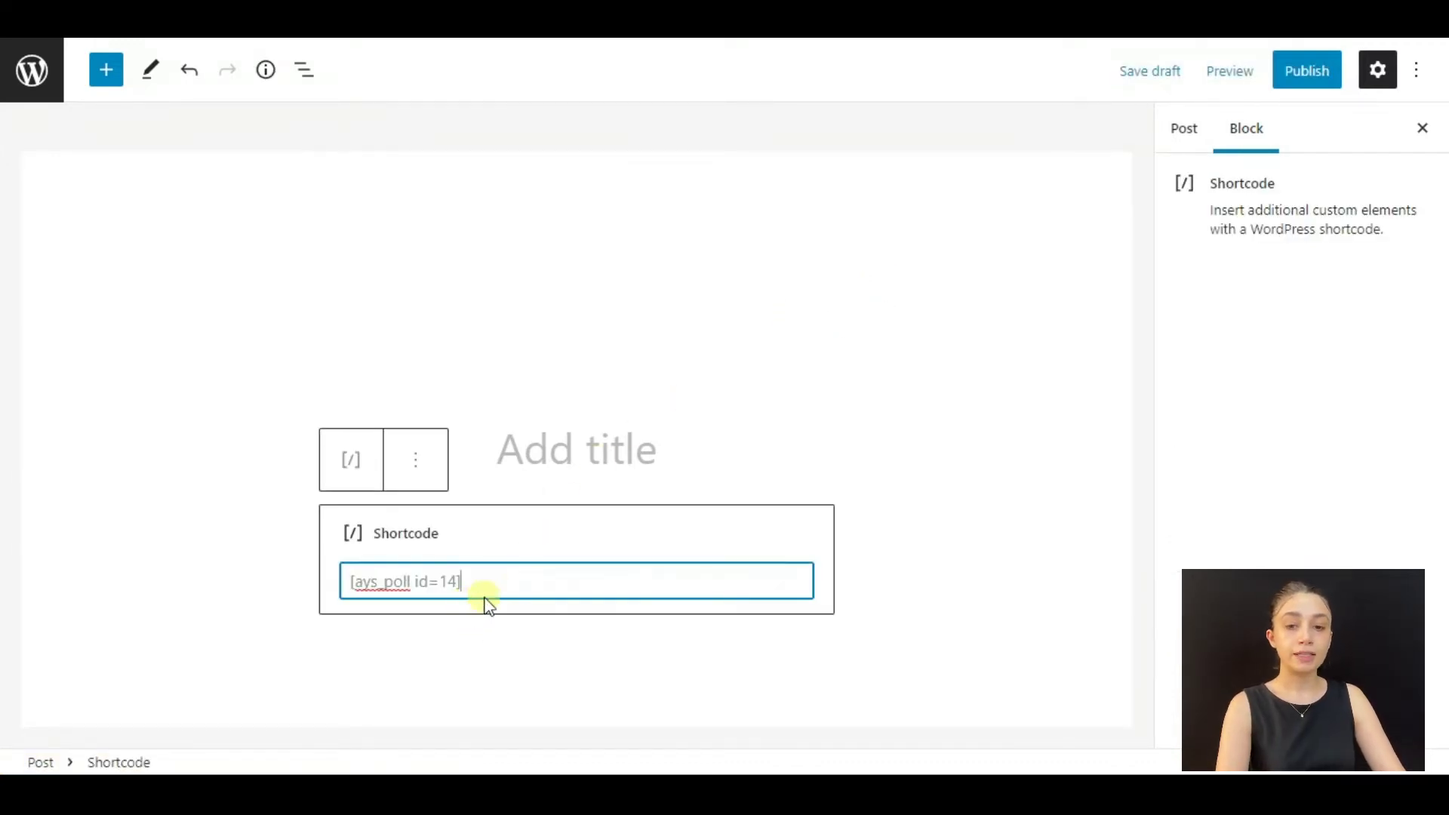
click(1308, 83)
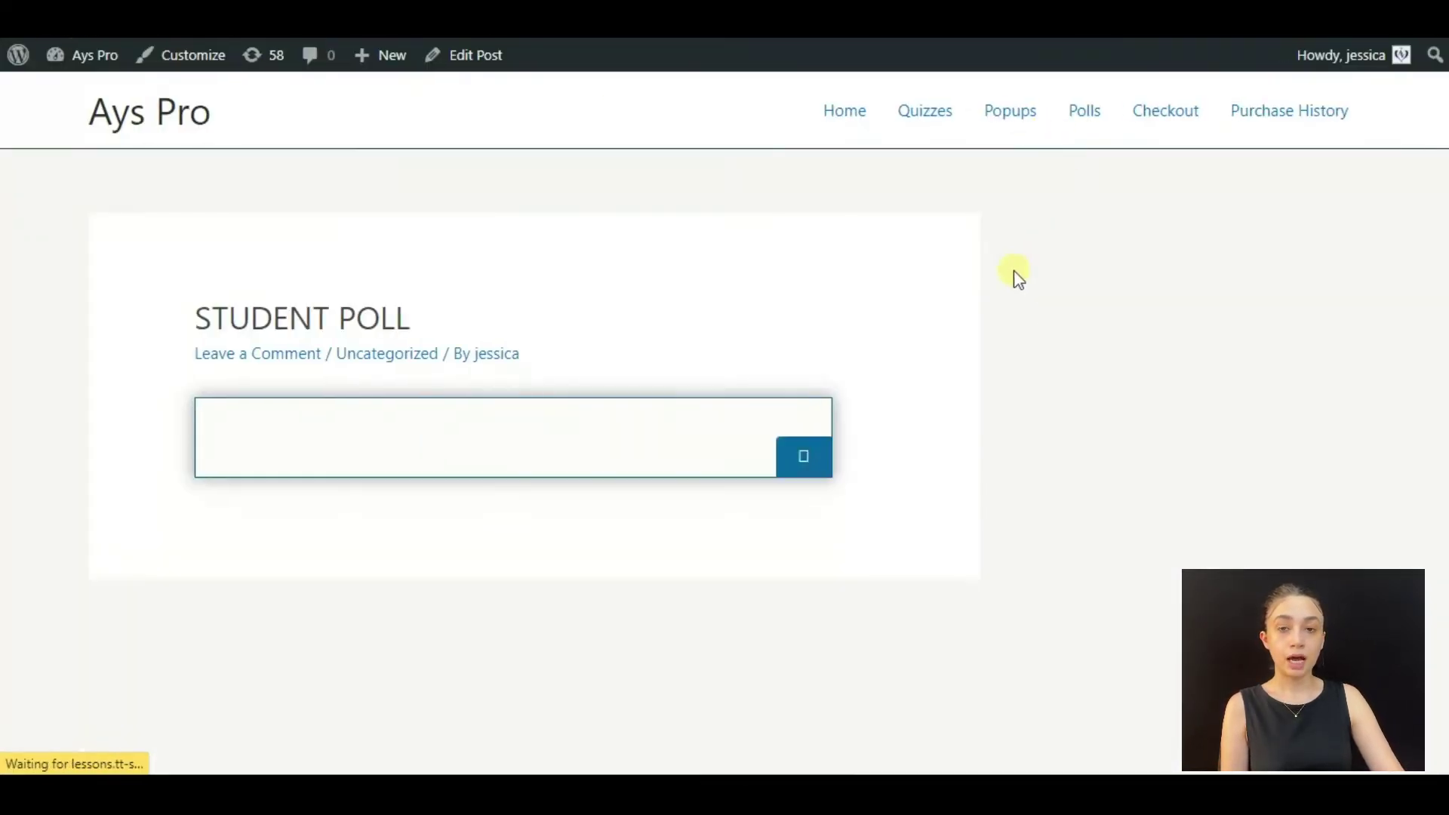
Set the poll slider to 76, submit the vote, and view the average result
scroll(936, 280, down, 3)
scroll(936, 279, down, 1)
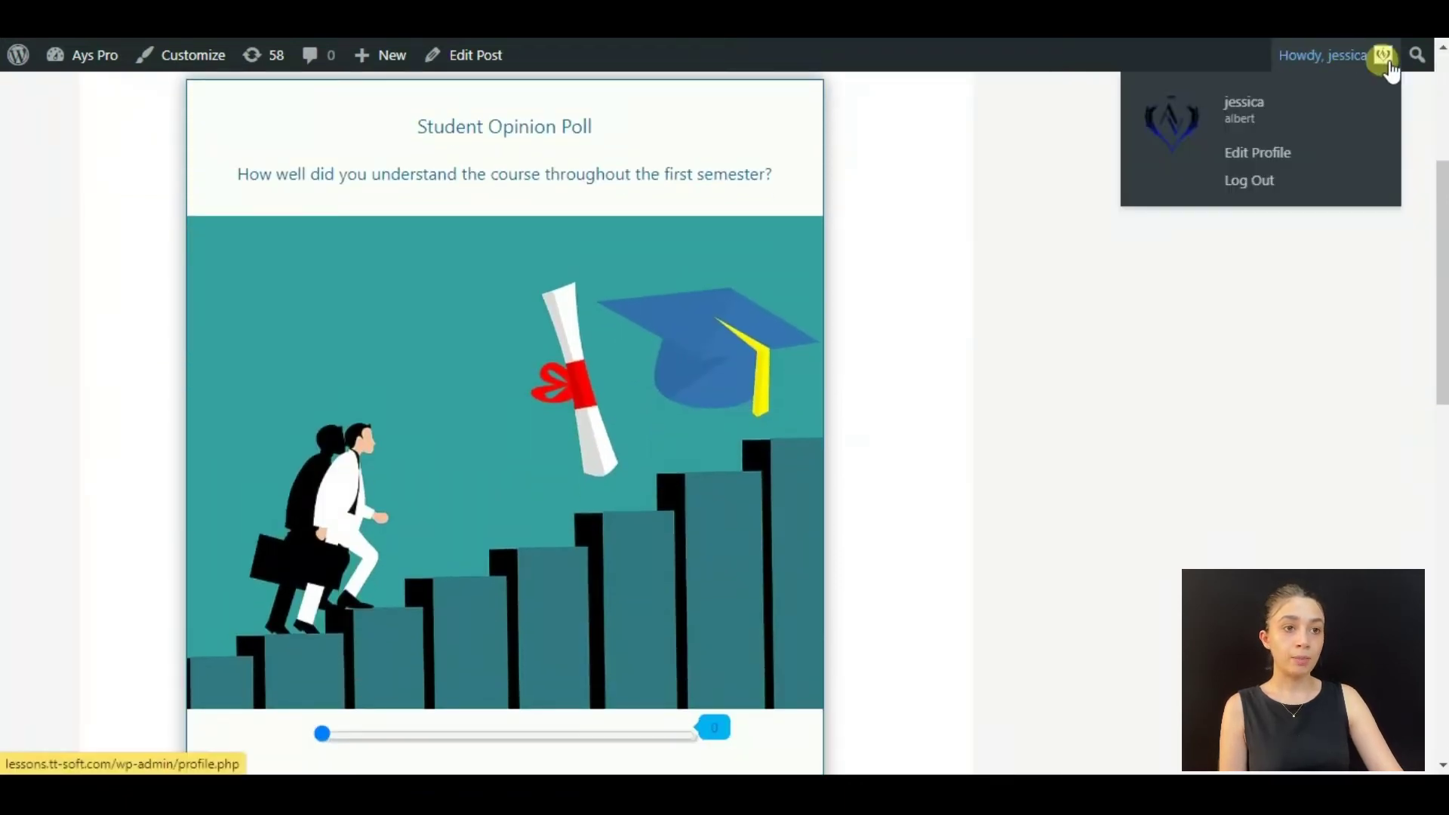
scroll(941, 273, down, 1)
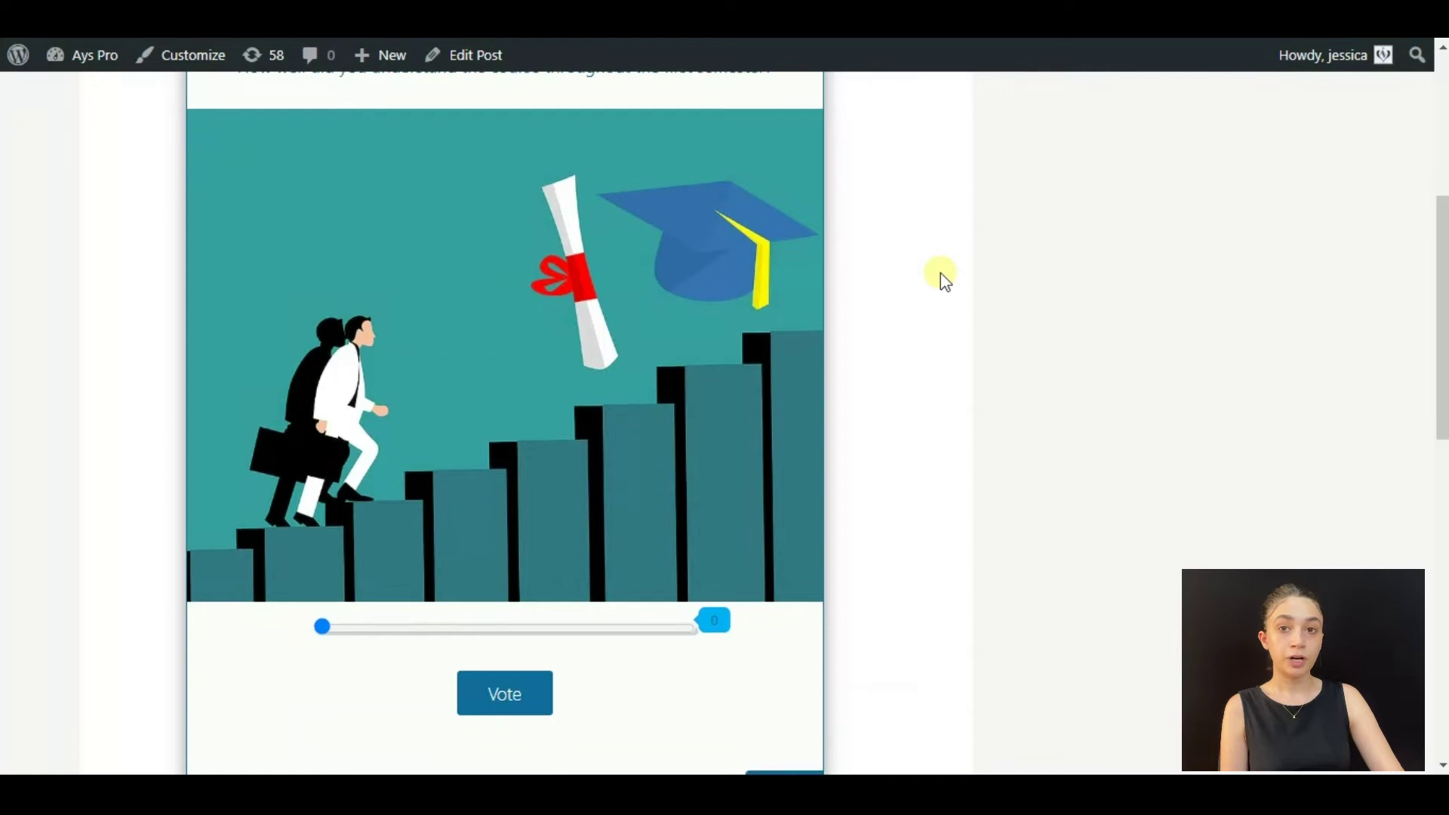
scroll(719, 374, down, 1)
scroll(548, 419, up, 2)
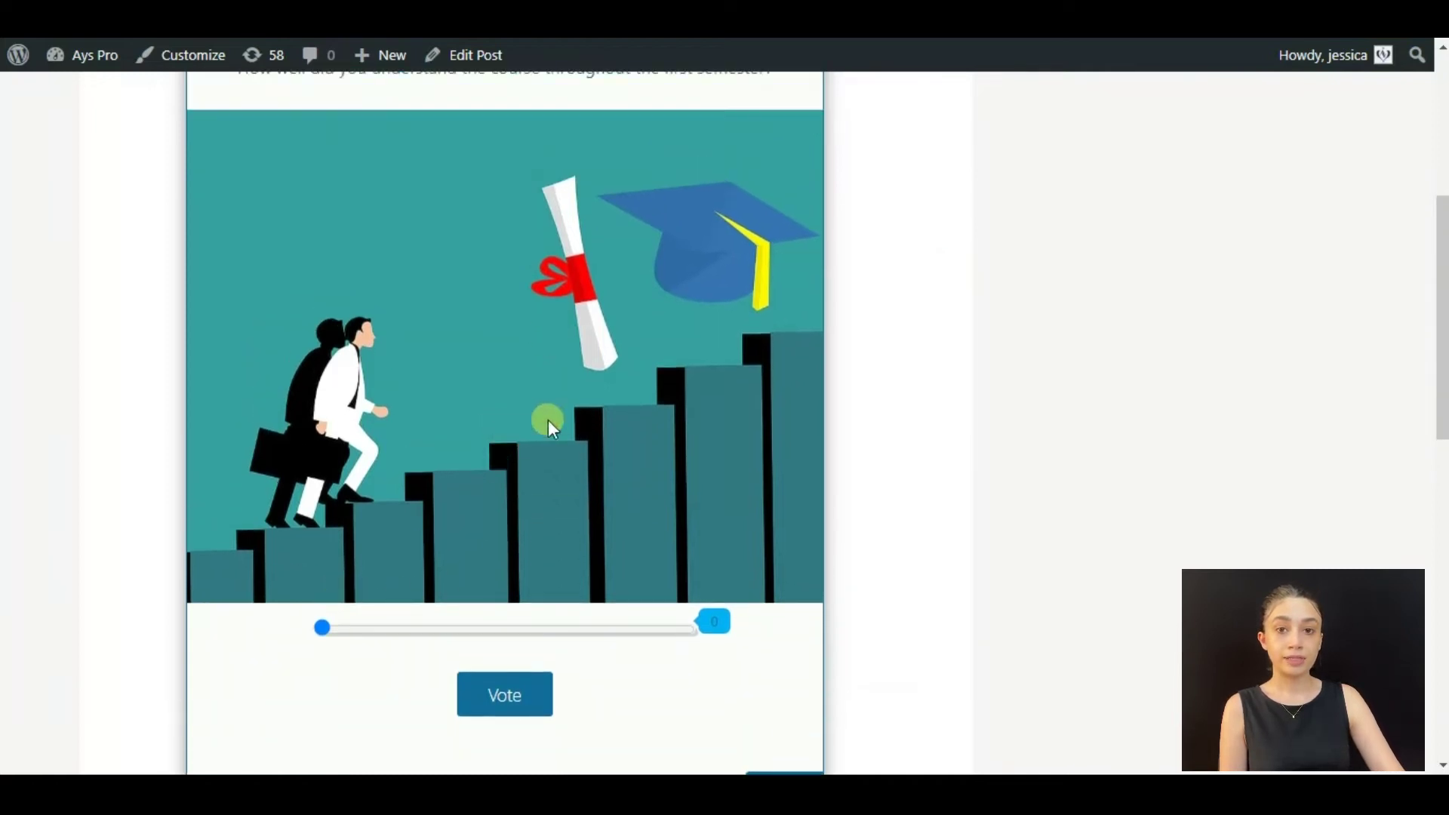
scroll(524, 478, down, 2)
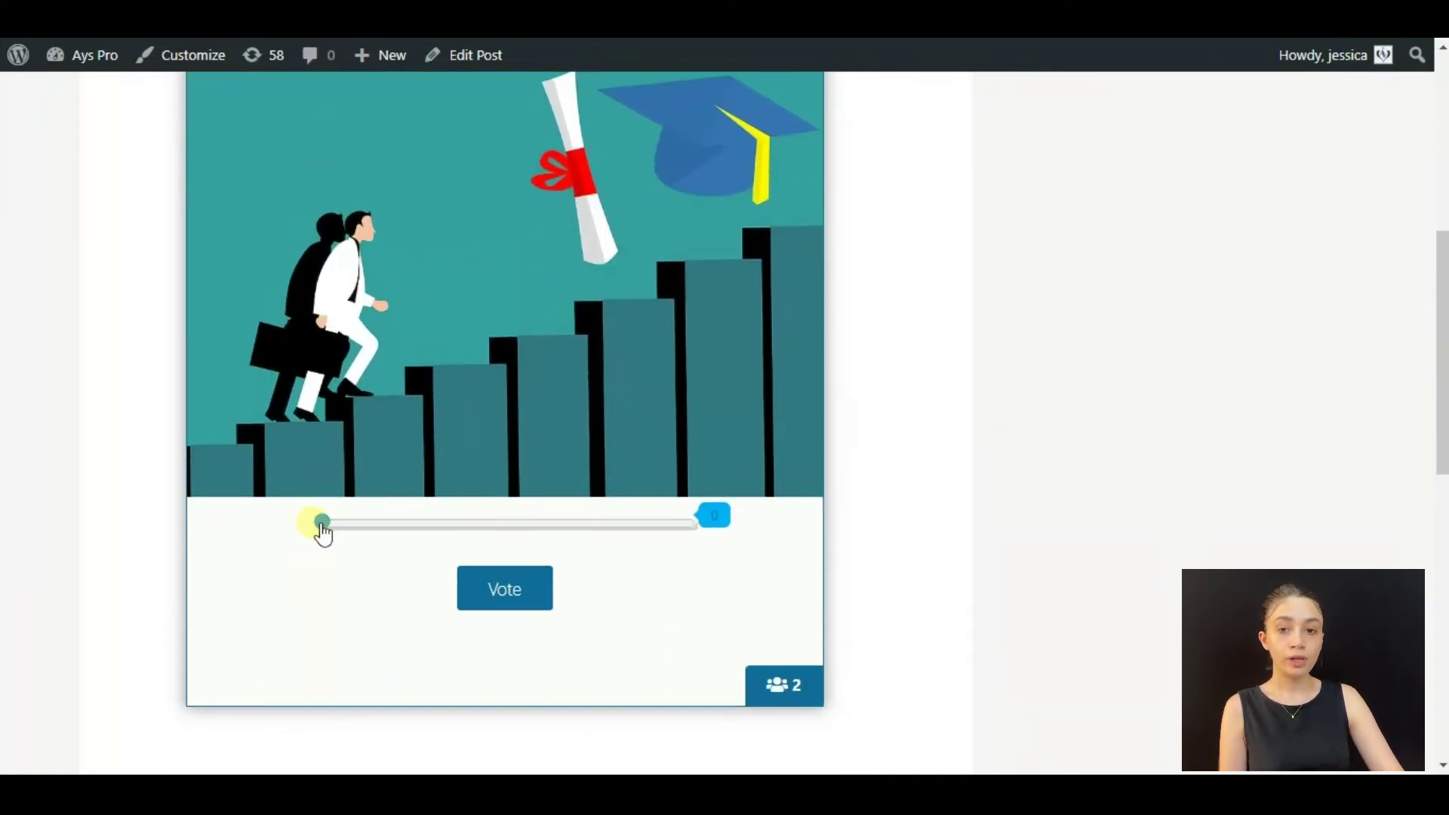
drag(322, 522, 600, 534)
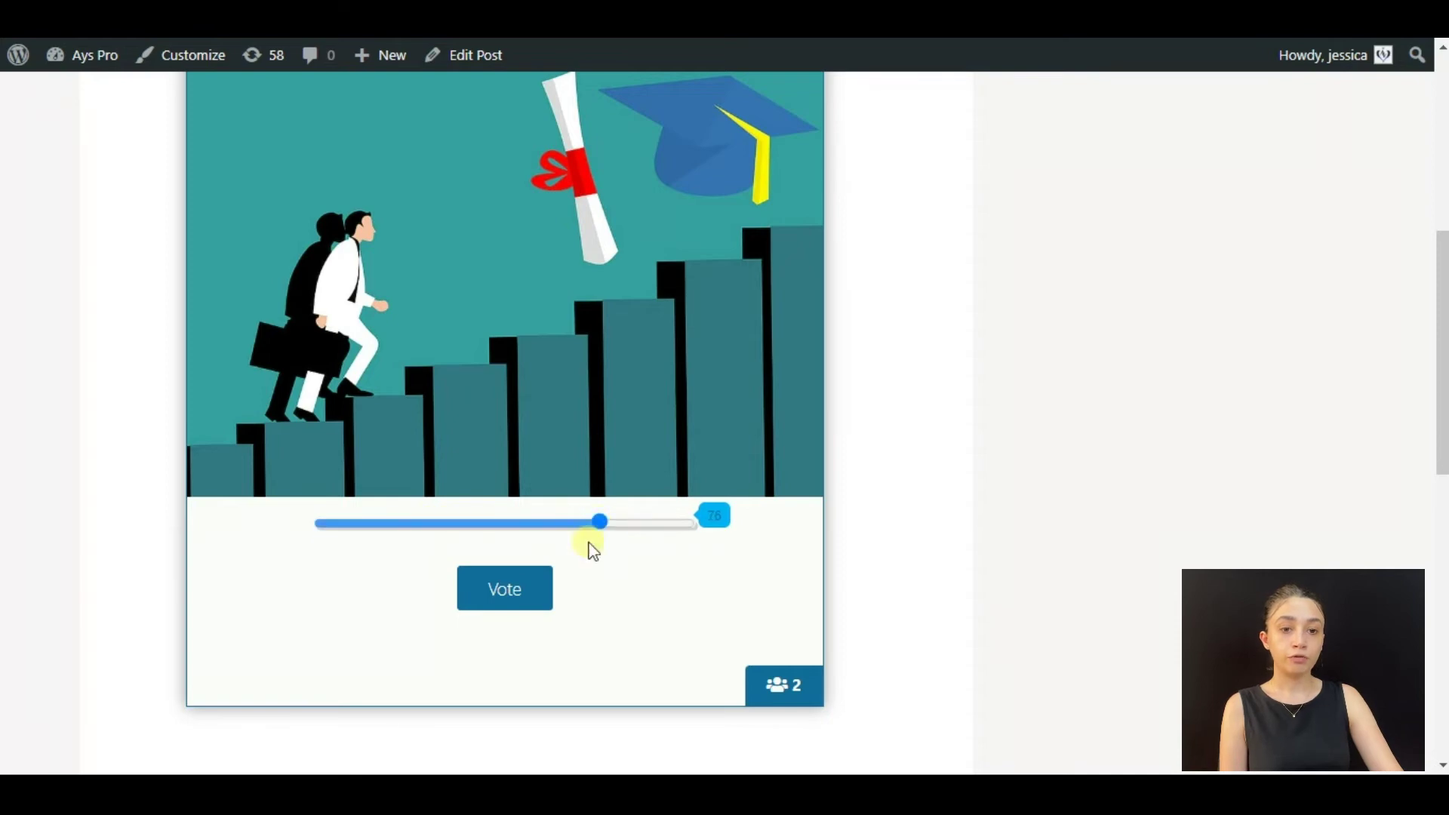
click(501, 589)
scroll(714, 490, up, 2)
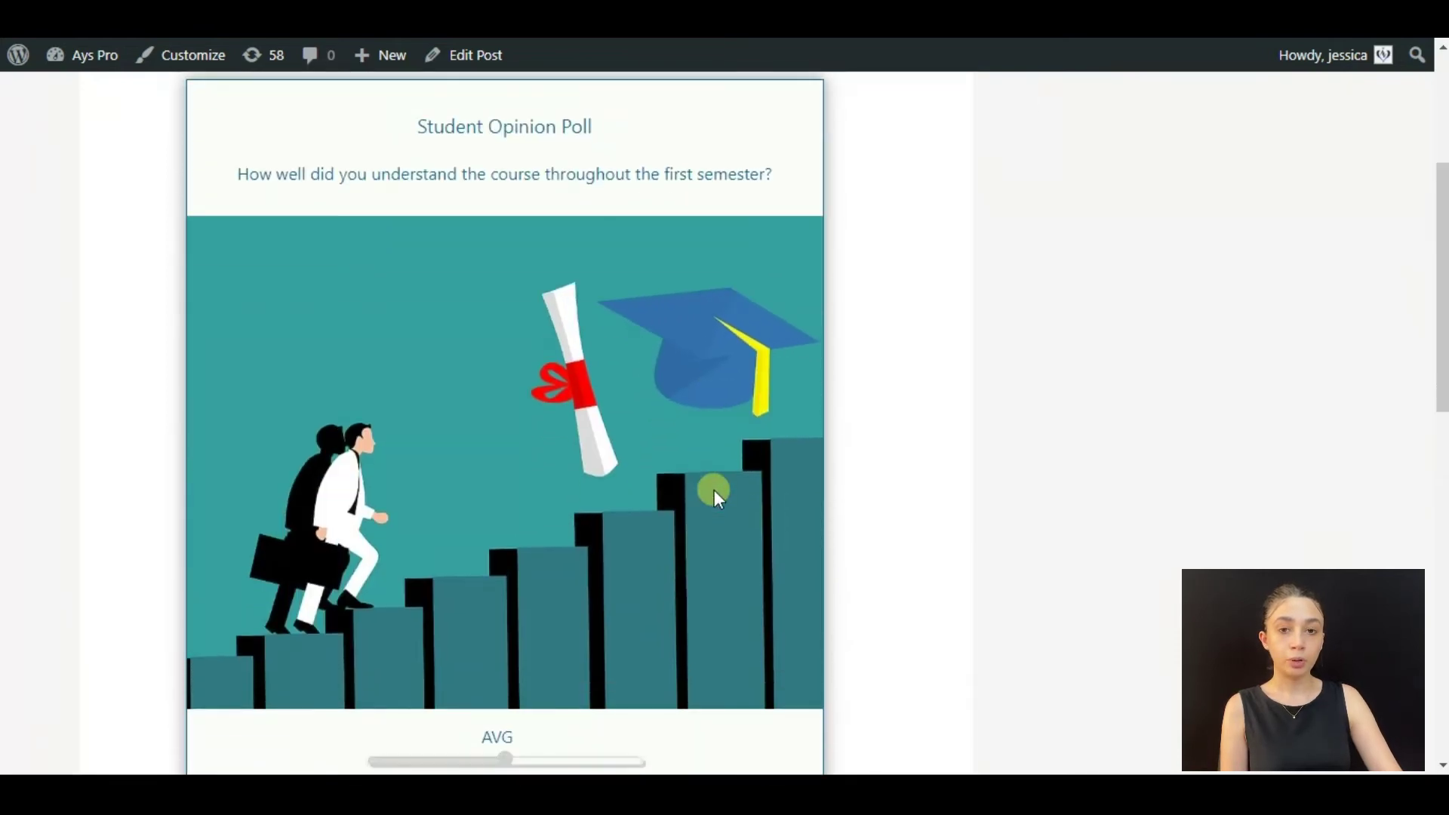
scroll(713, 490, down, 2)
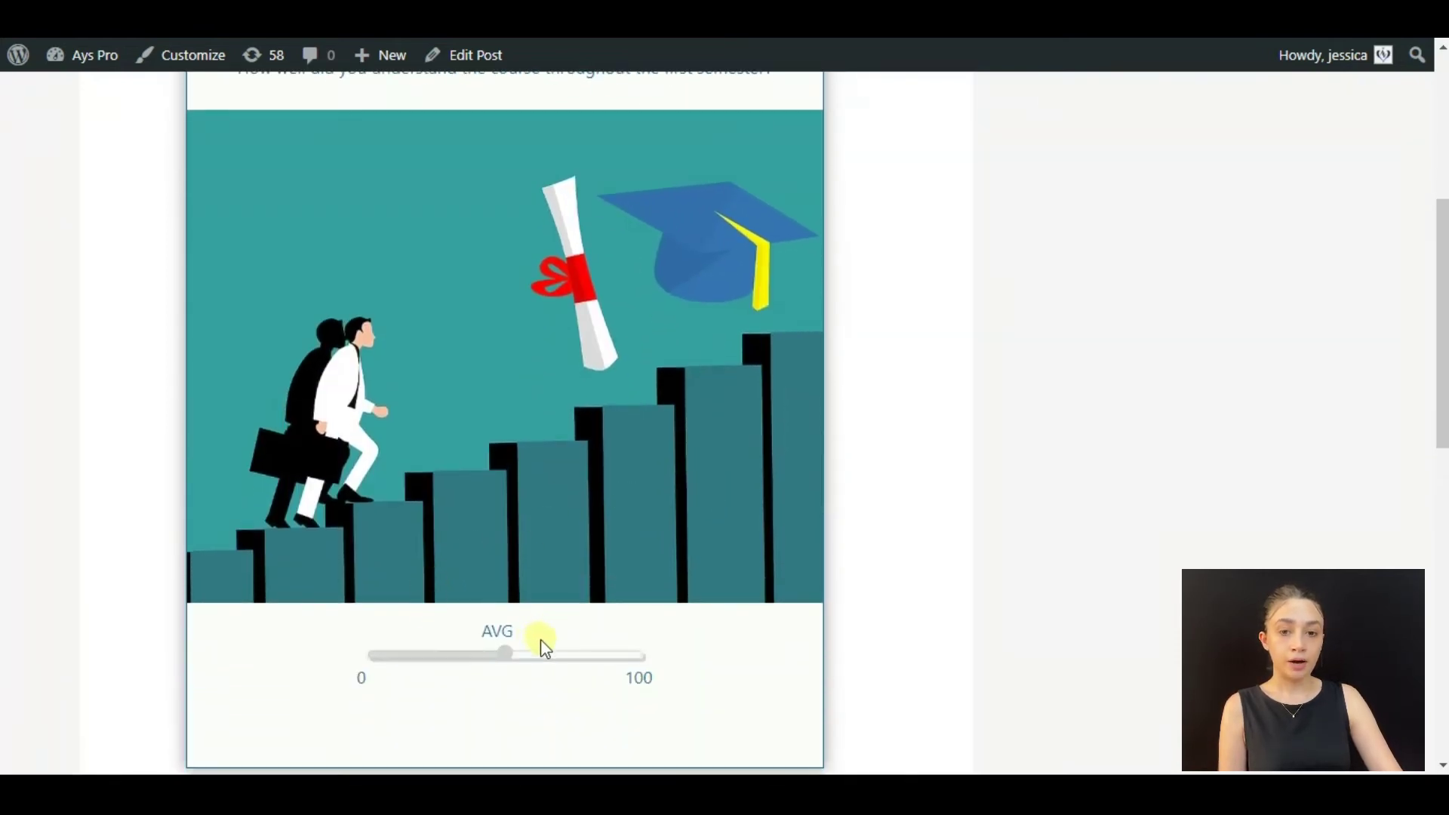
scroll(537, 643, down, 1)
scroll(492, 557, up, 3)
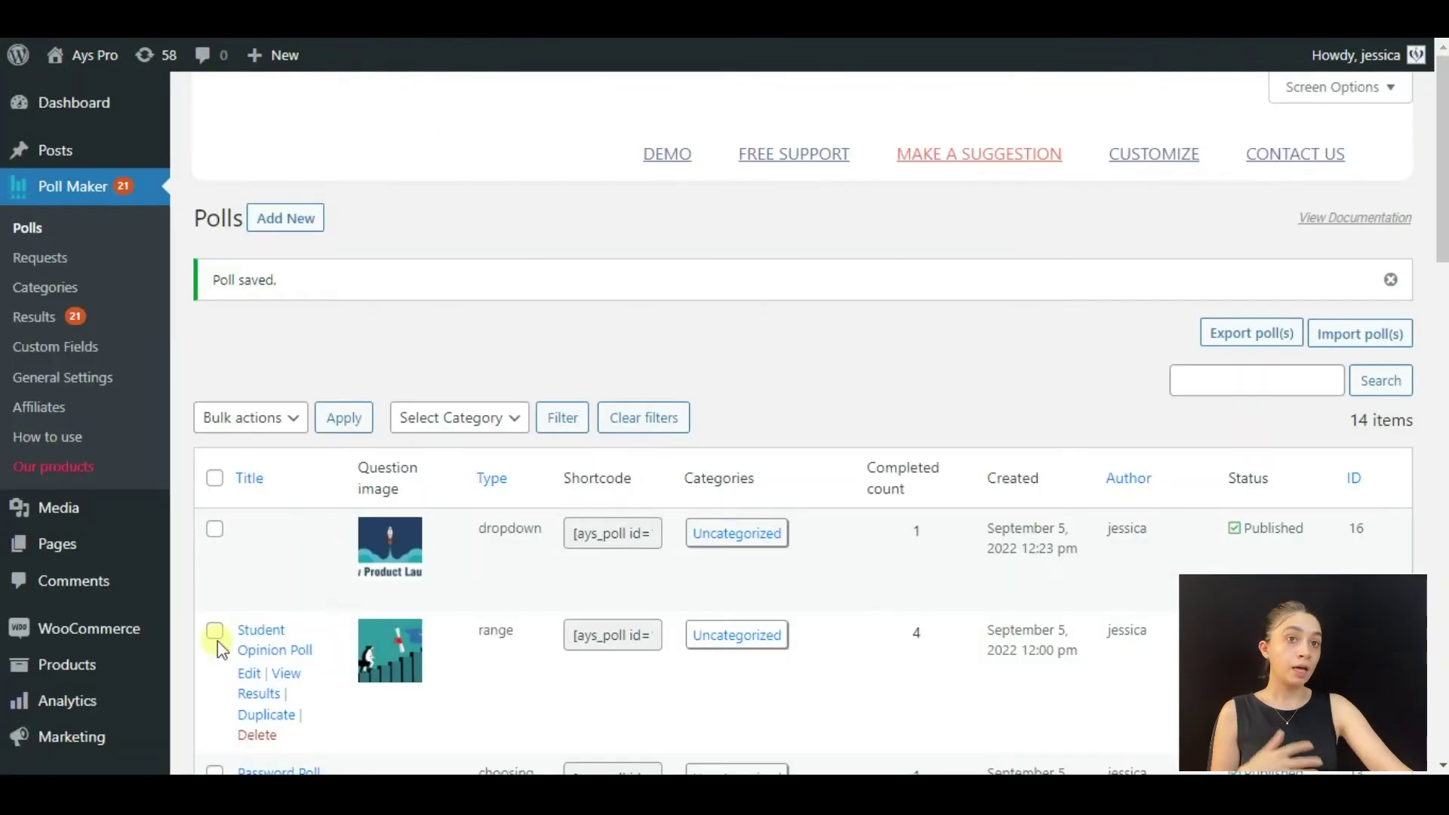
In the poll's Limitations, replace the Administrator role with Author and apply the poll
click(255, 640)
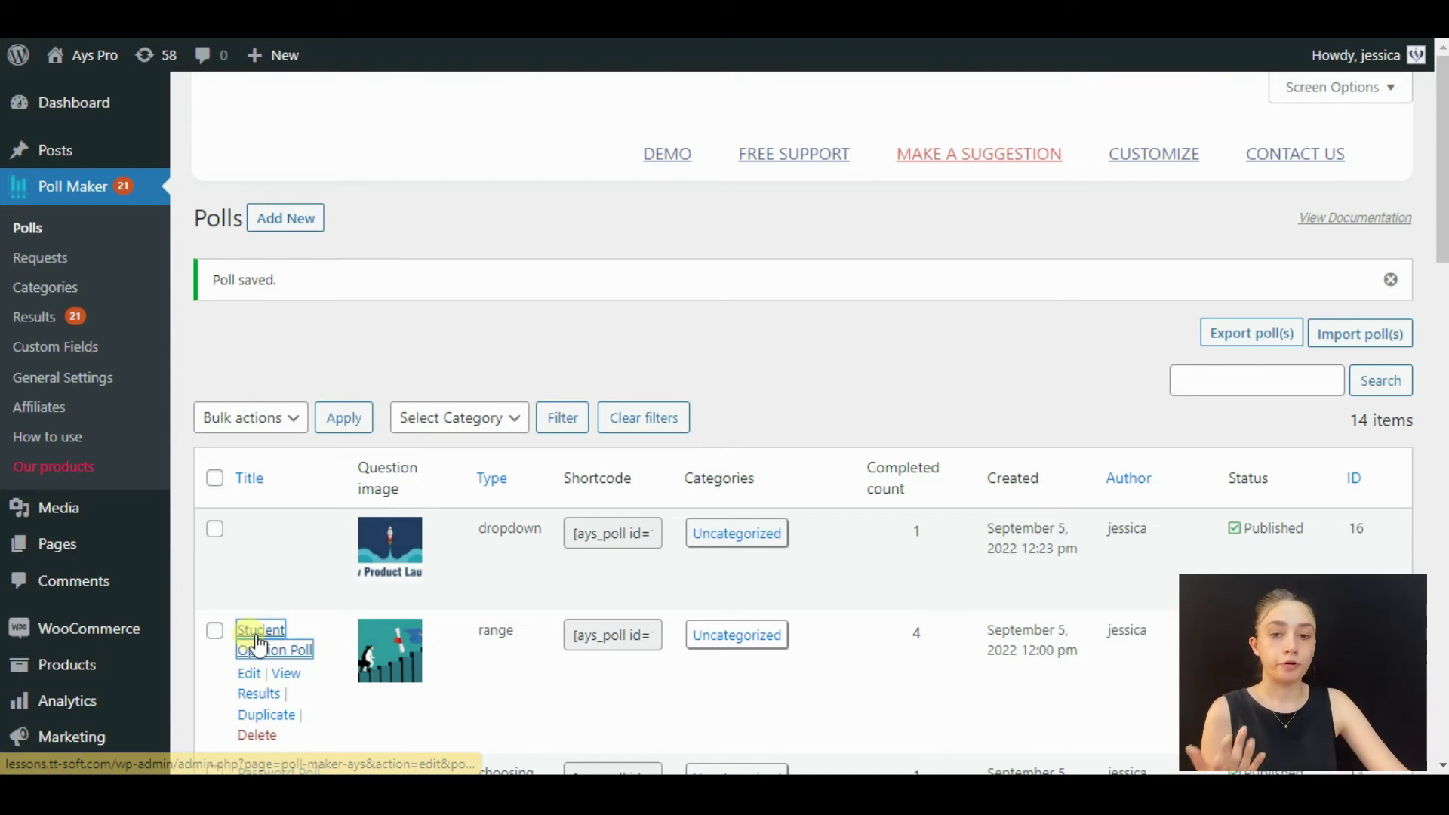
click(256, 645)
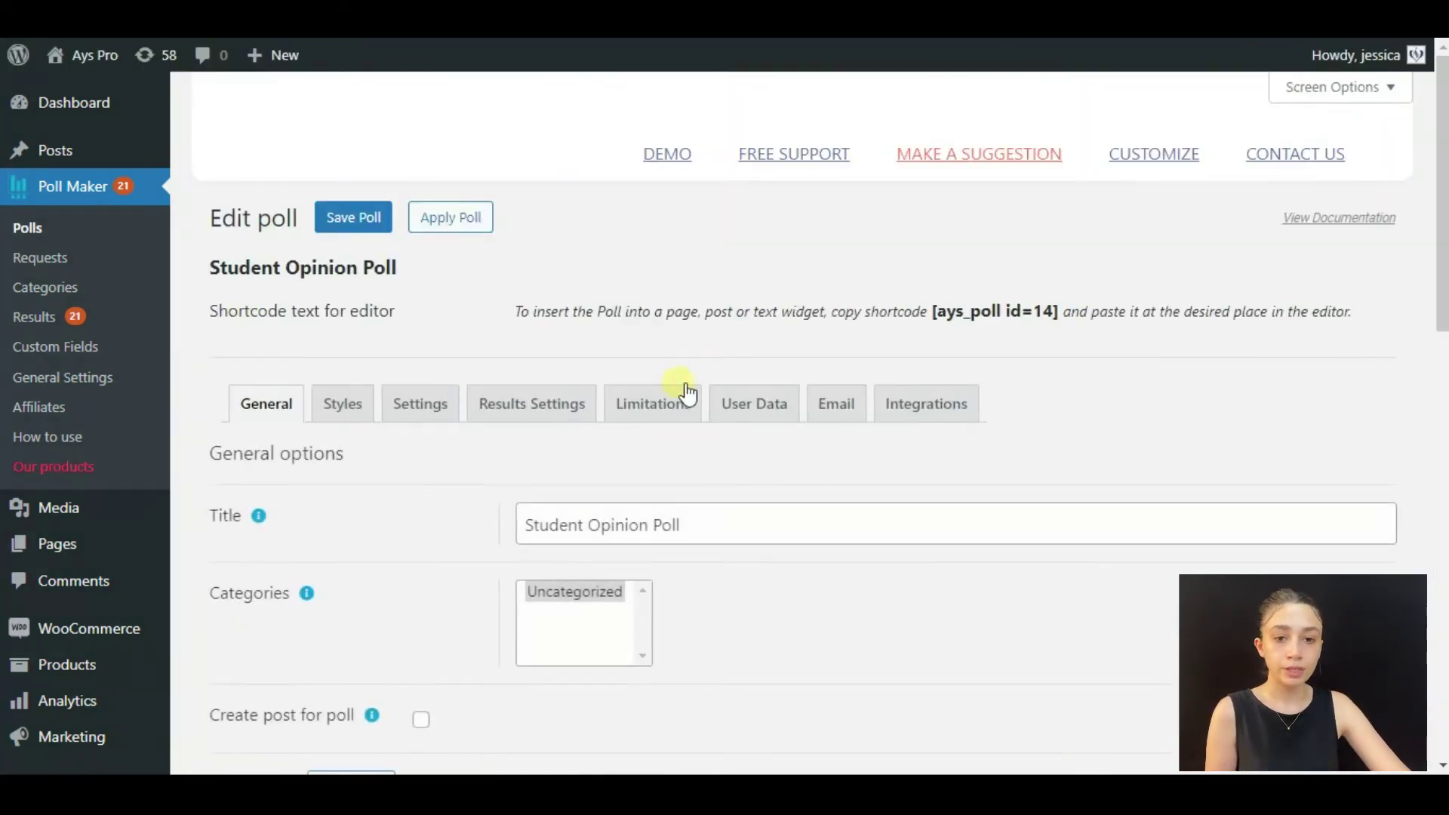
click(654, 414)
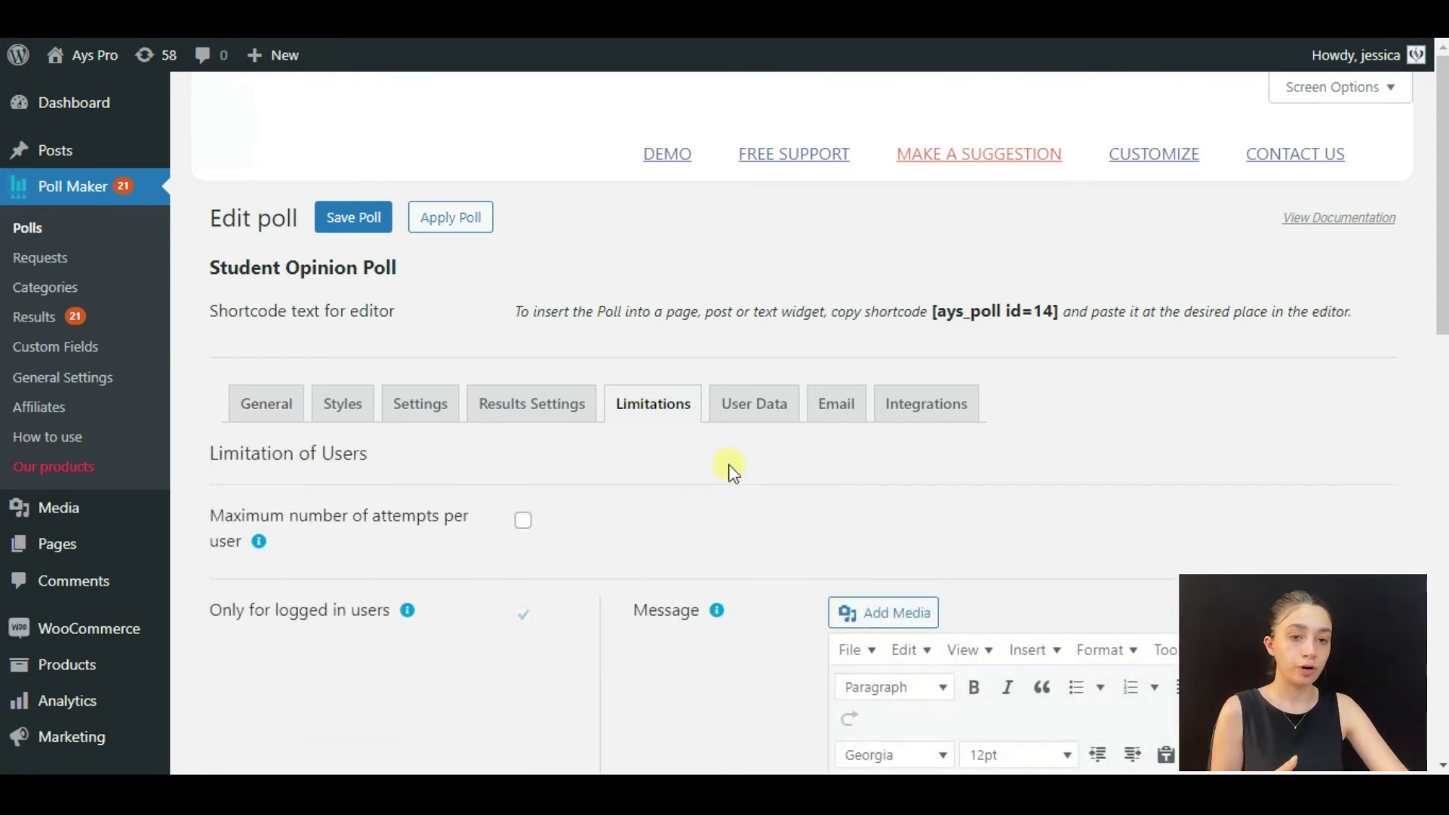
scroll(732, 469, down, 4)
scroll(580, 469, down, 3)
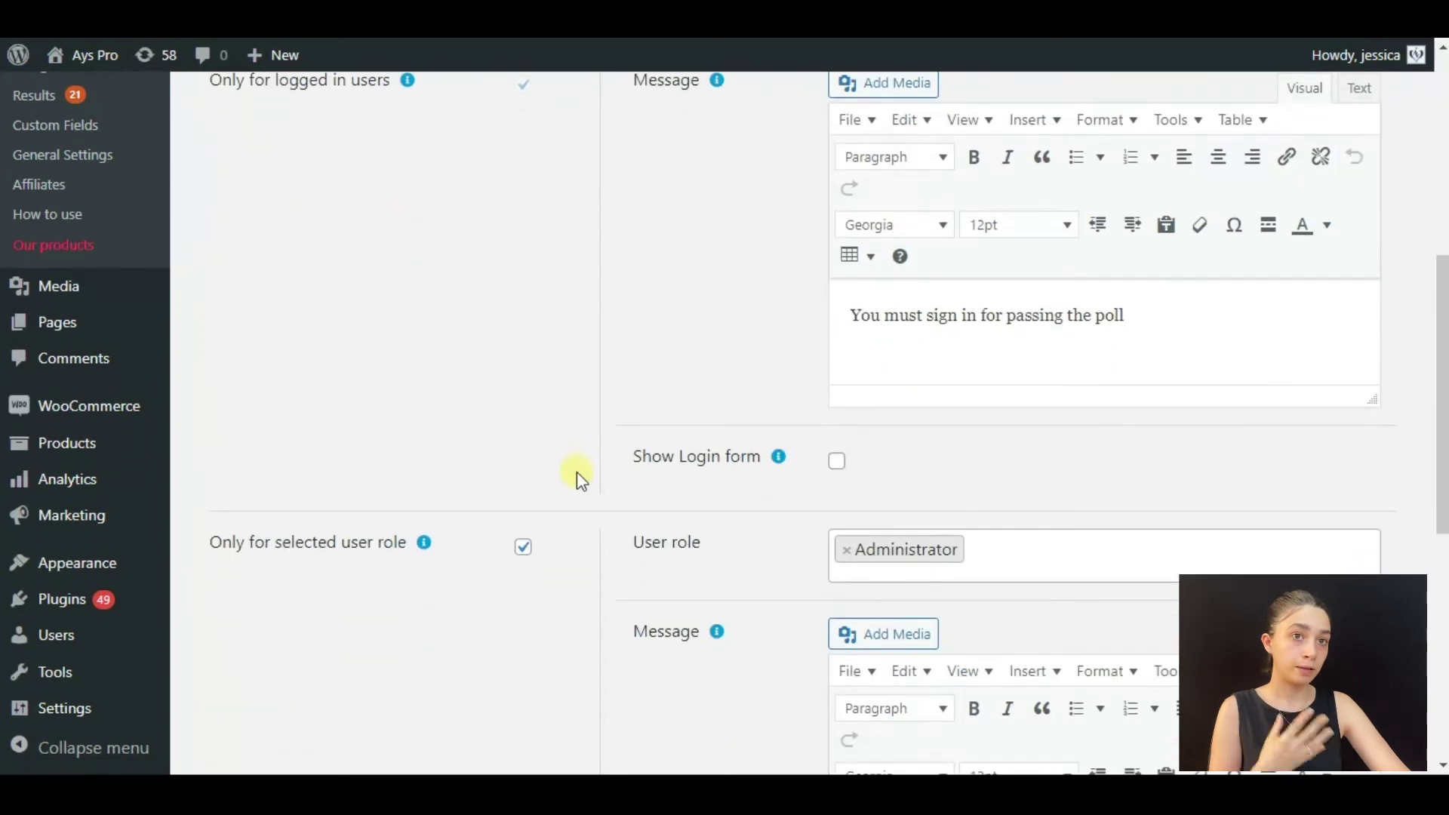
click(846, 550)
click(847, 427)
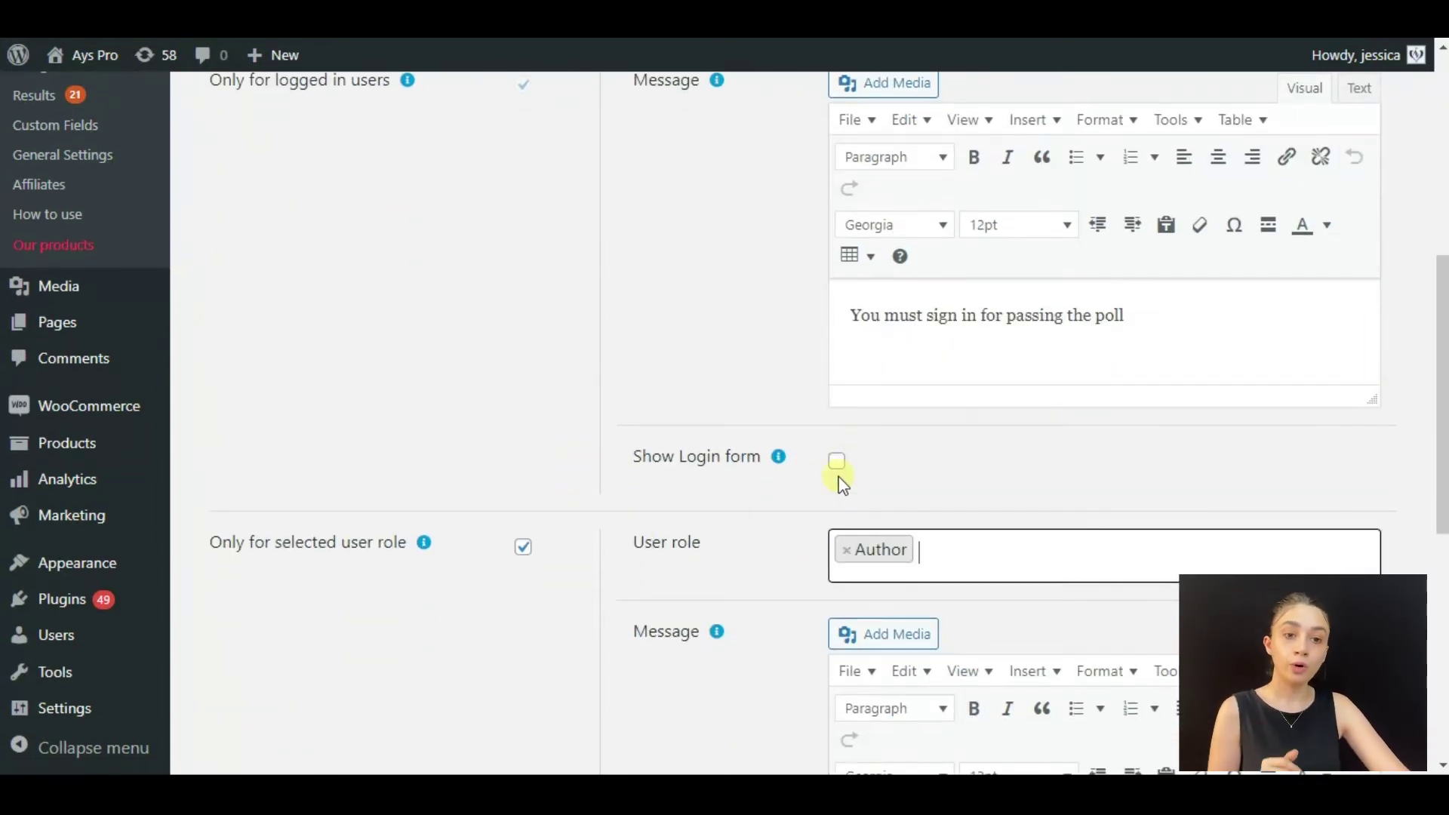
scroll(755, 559, up, 7)
click(426, 230)
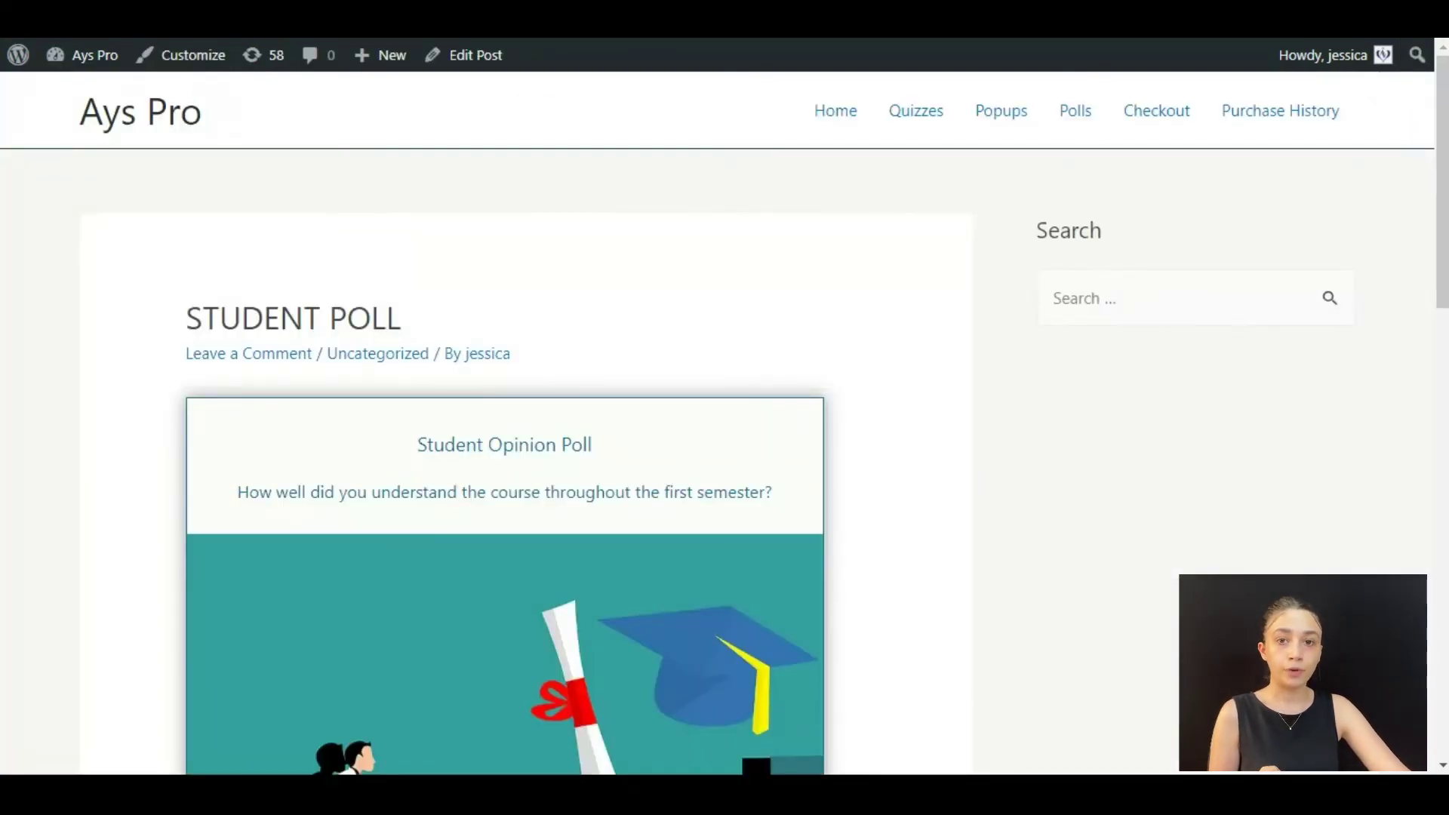
Reload the STUDENT POLL post and check the 'You don't have permissions for passing the poll' message
key(F5)
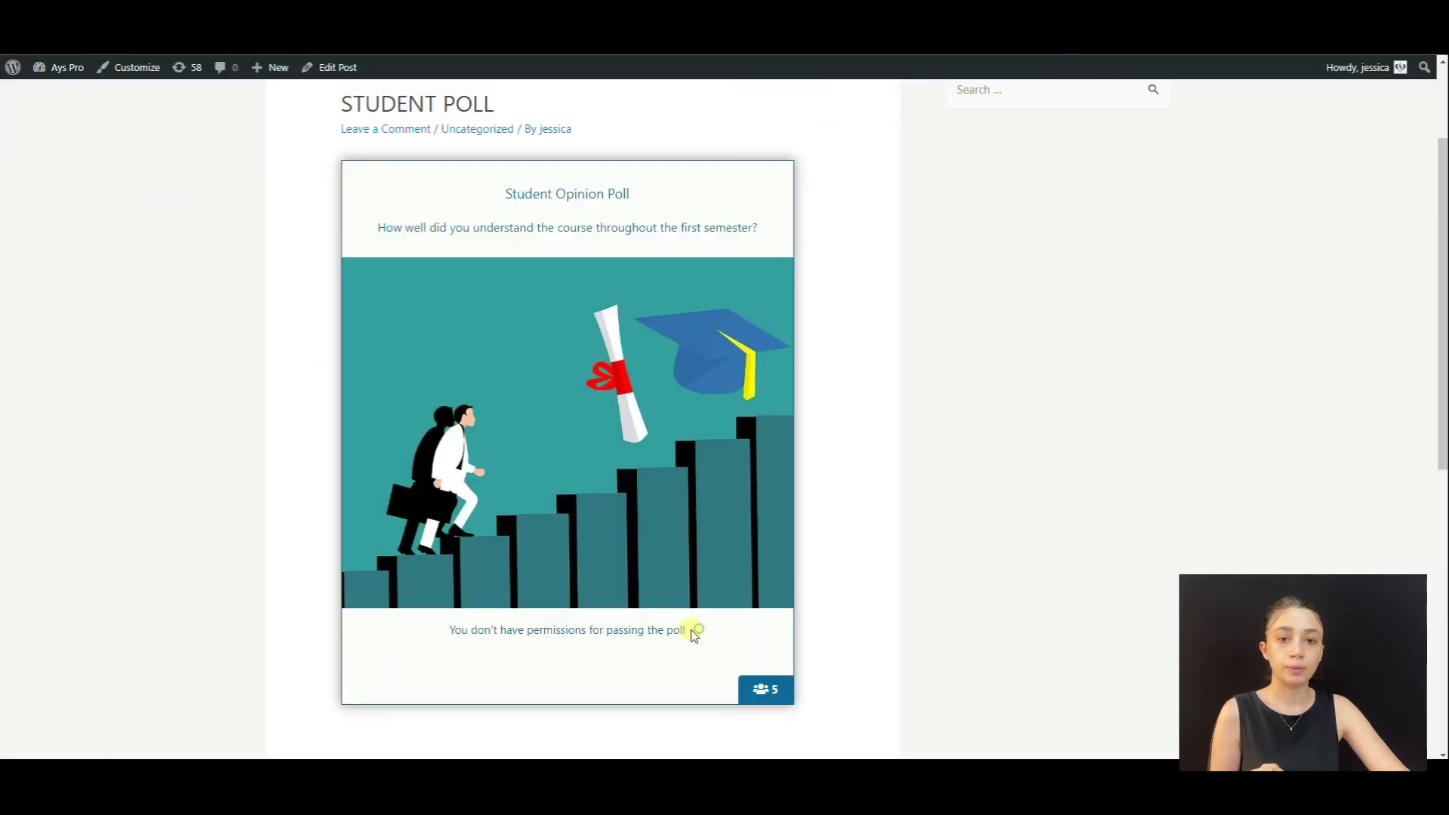
drag(686, 631, 437, 645)
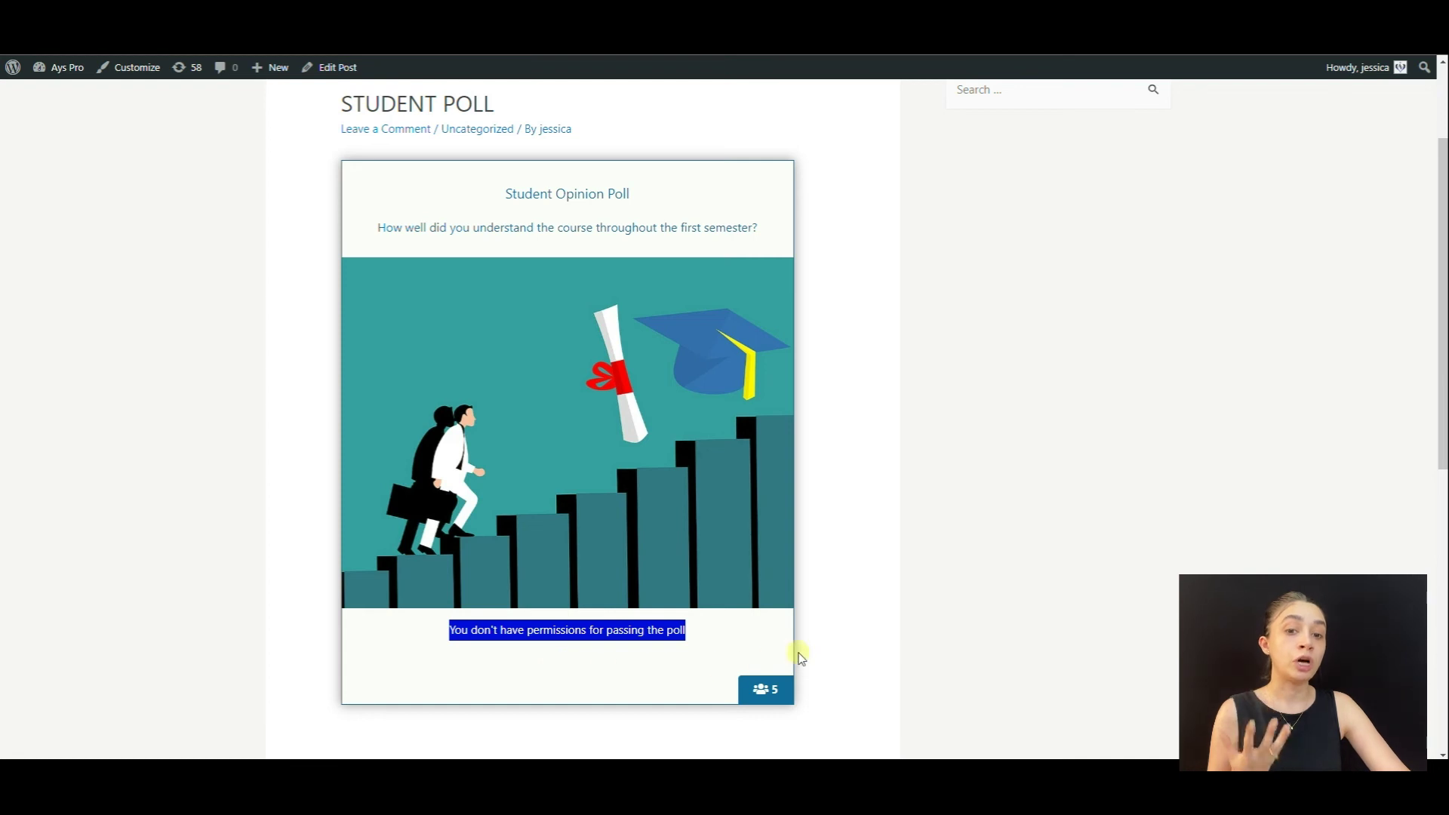
click(836, 649)
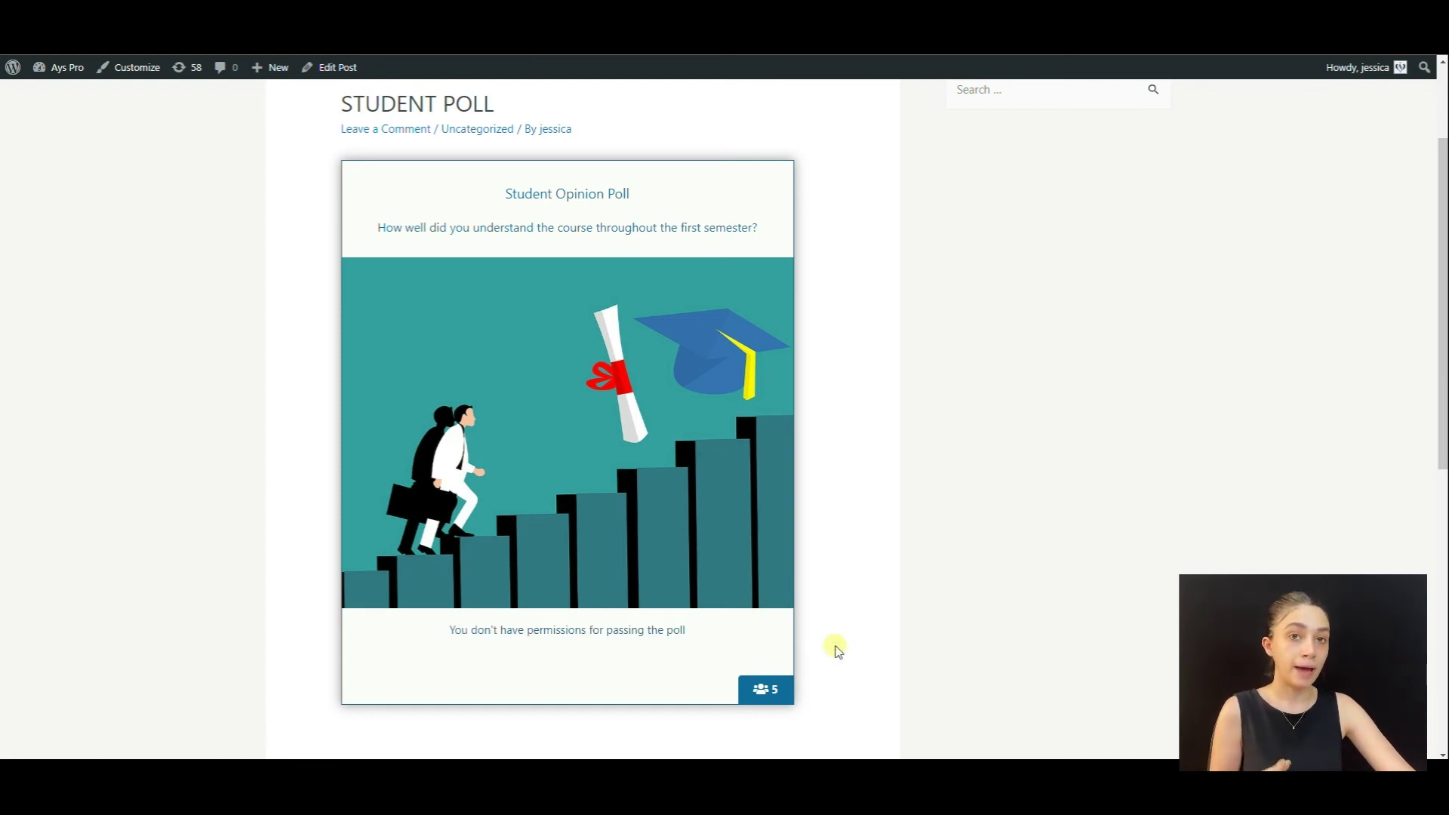